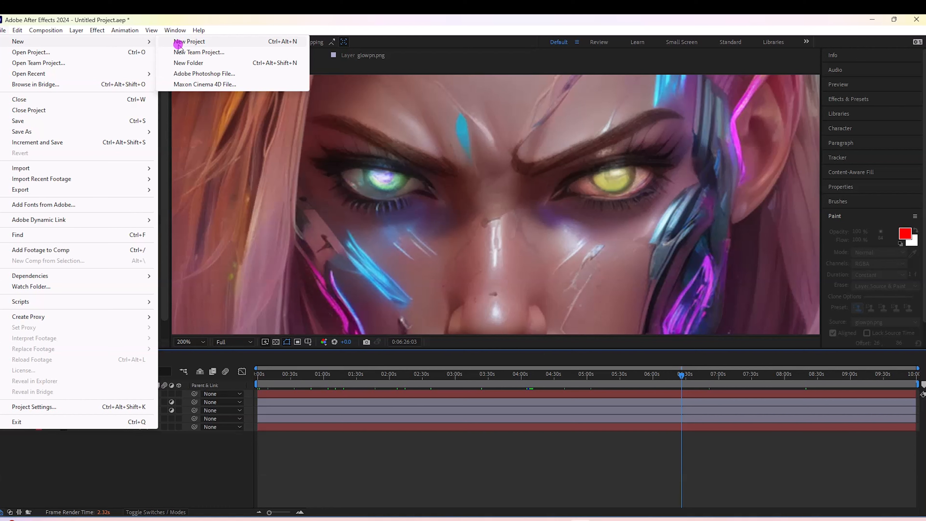
- Start a new project and create a composition named glow with the HD 1920x1080 29.97 fps preset and a 0:00:30:00 duration
click(179, 44)
click(476, 282)
click(441, 201)
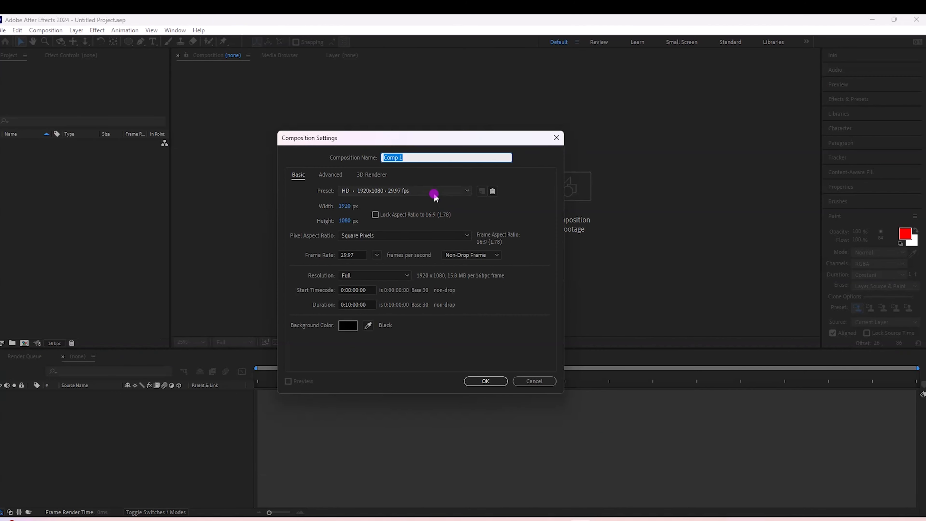
text(glow)
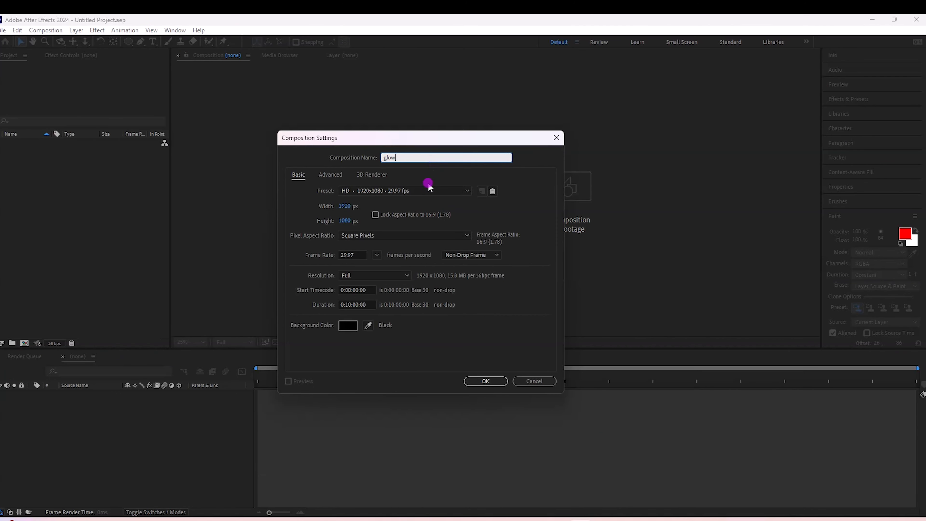
click(433, 191)
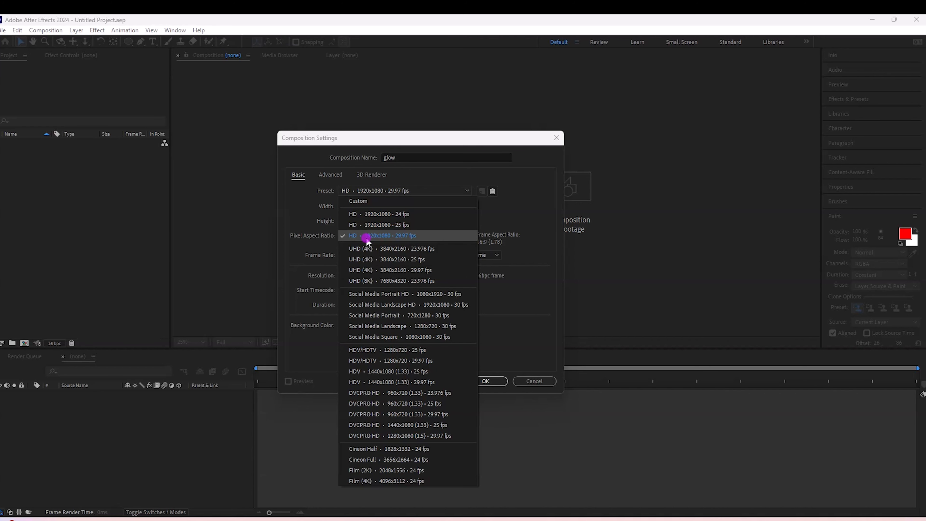
click(387, 238)
drag(344, 302, 452, 333)
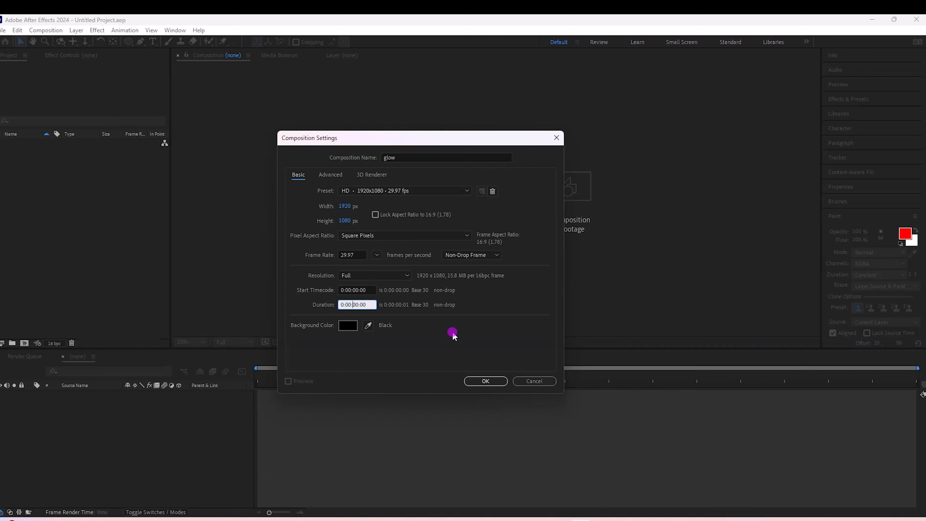
click(485, 381)
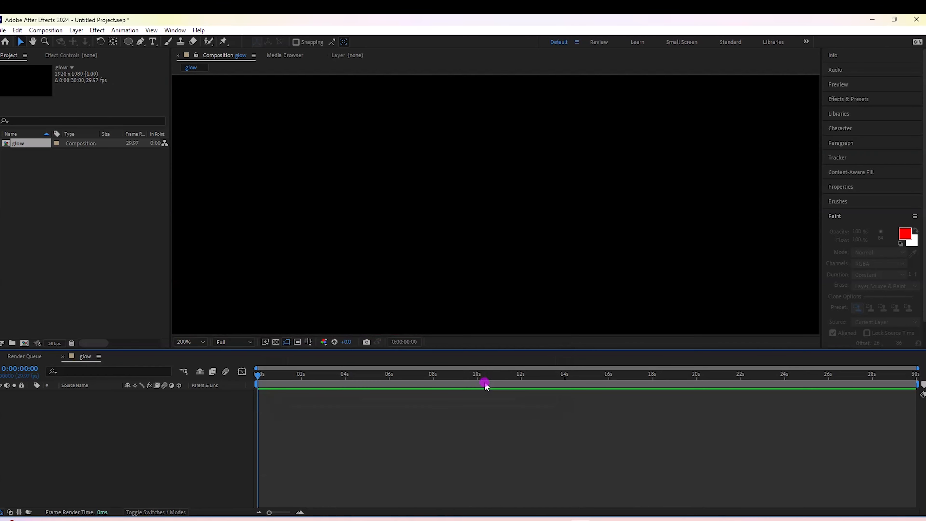
- Bring the glow image from the desktop into the glow composition as a layer
scroll(541, 190, down, 4)
scroll(539, 191, up, 2)
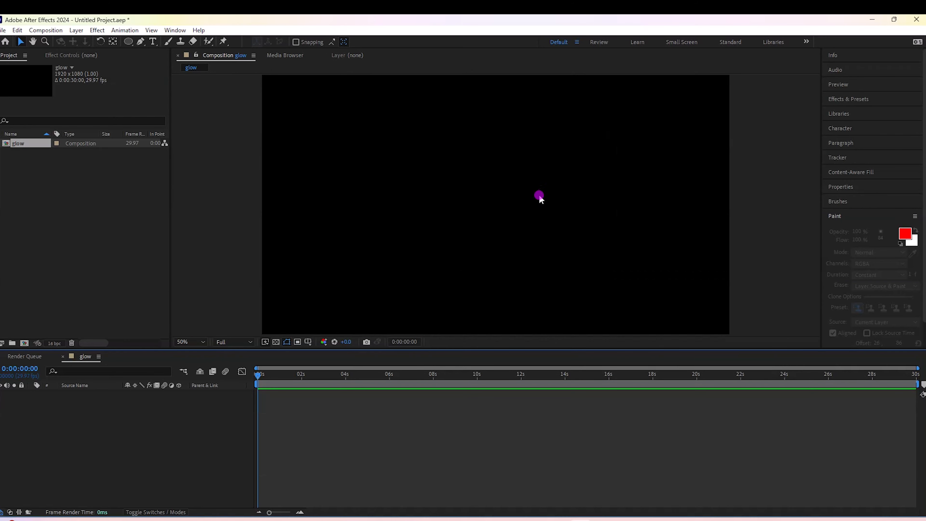
click(894, 19)
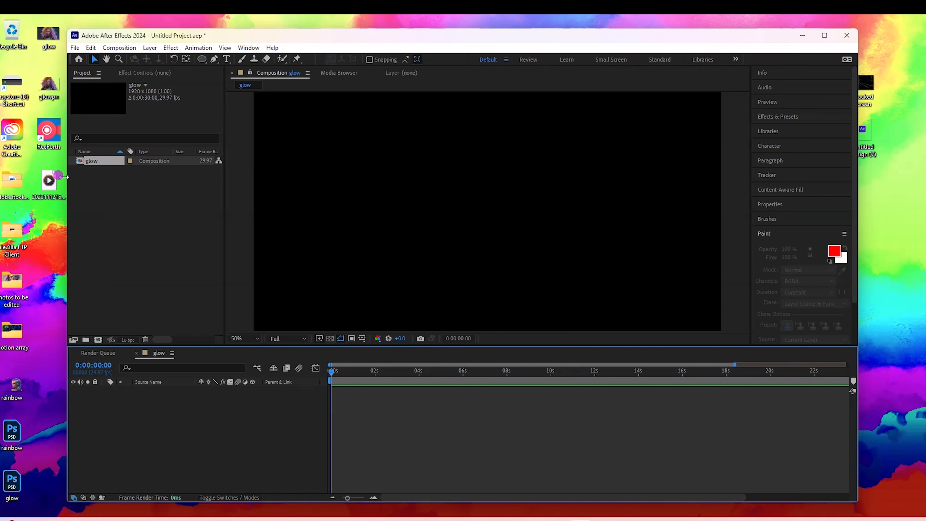
drag(48, 35, 451, 228)
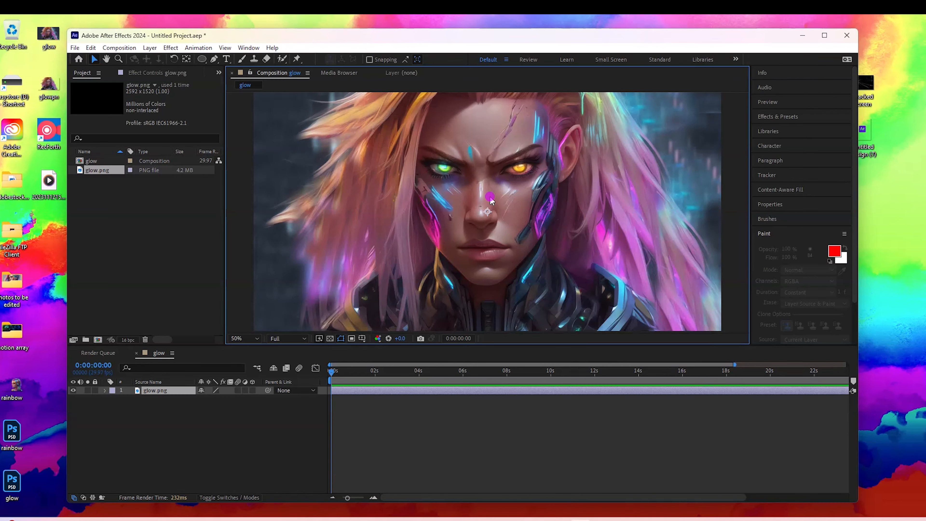
click(824, 35)
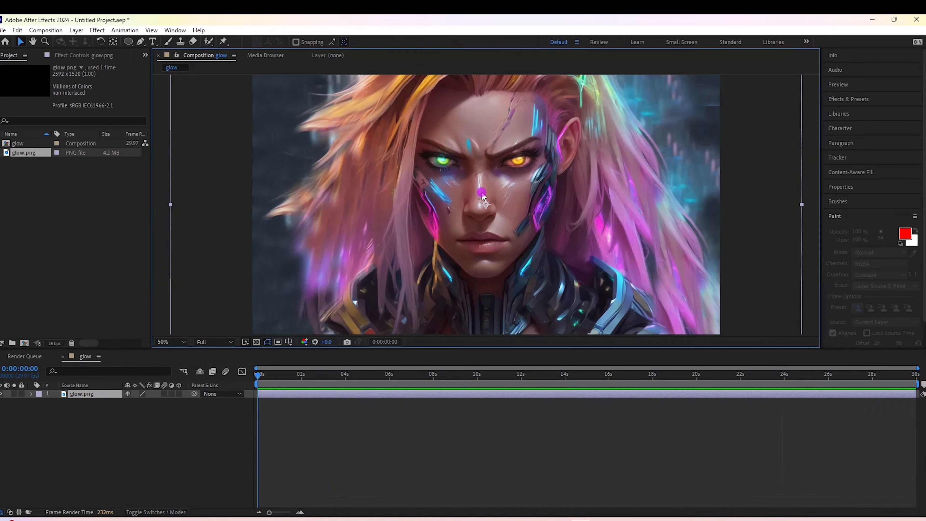
- Scale the glow.png layer down proportionally until it only slightly exceeds the composition frame
key(comma)
drag(644, 113, 608, 136)
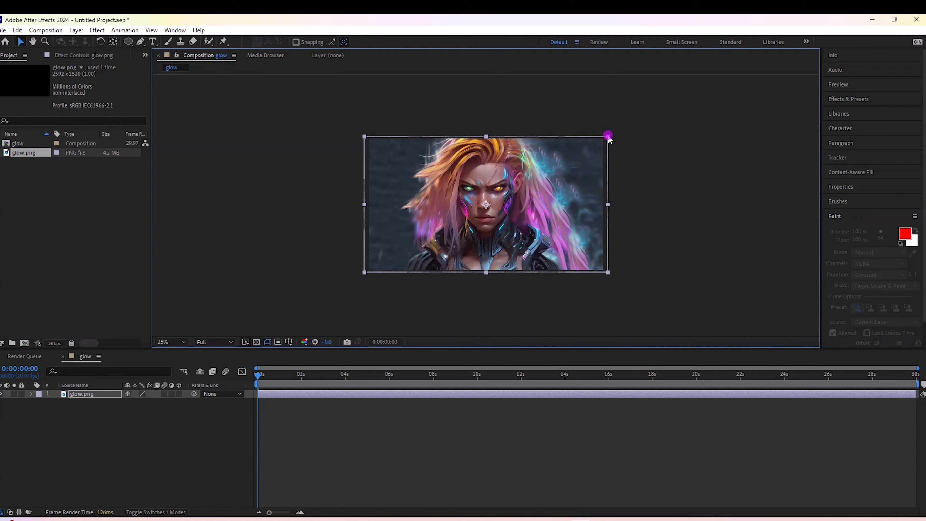
key(slash)
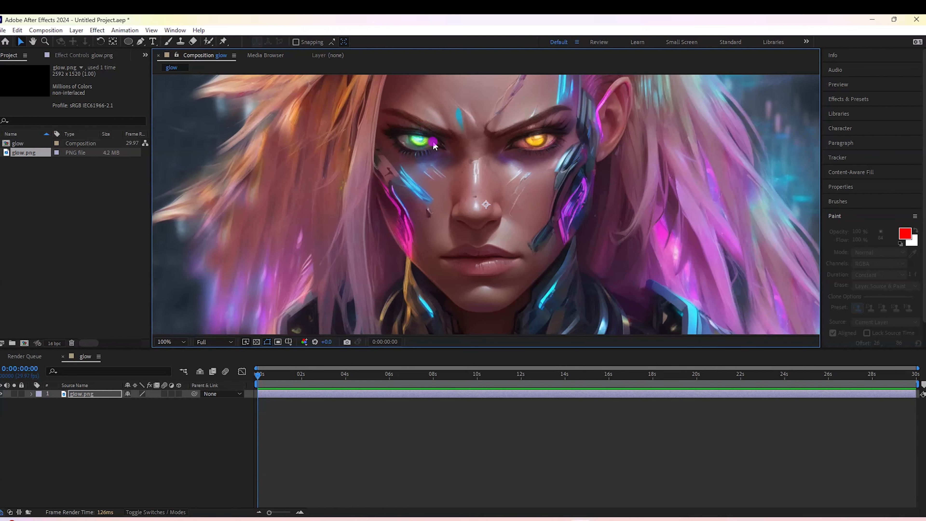
key(comma)
key(comma)
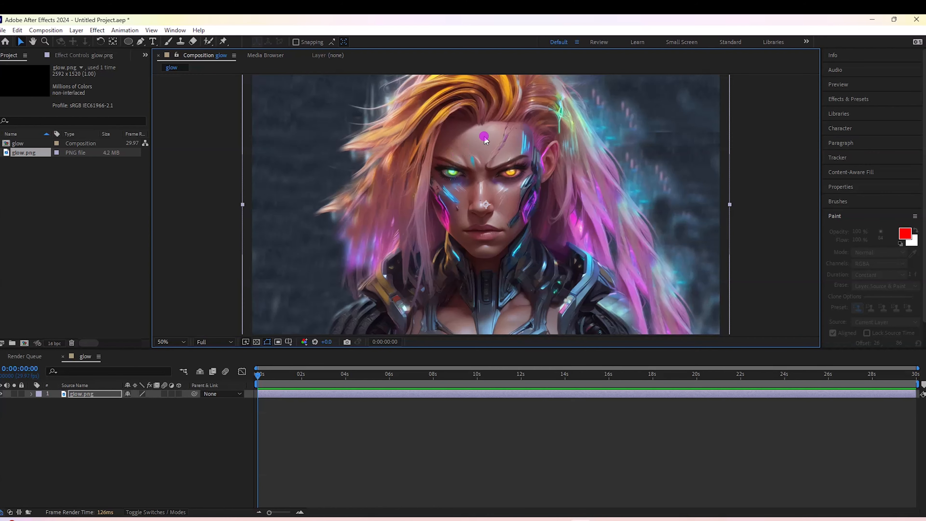
- Add an adjustment layer above the glow.png layer
scroll(484, 139, up, 1)
scroll(485, 144, down, 4)
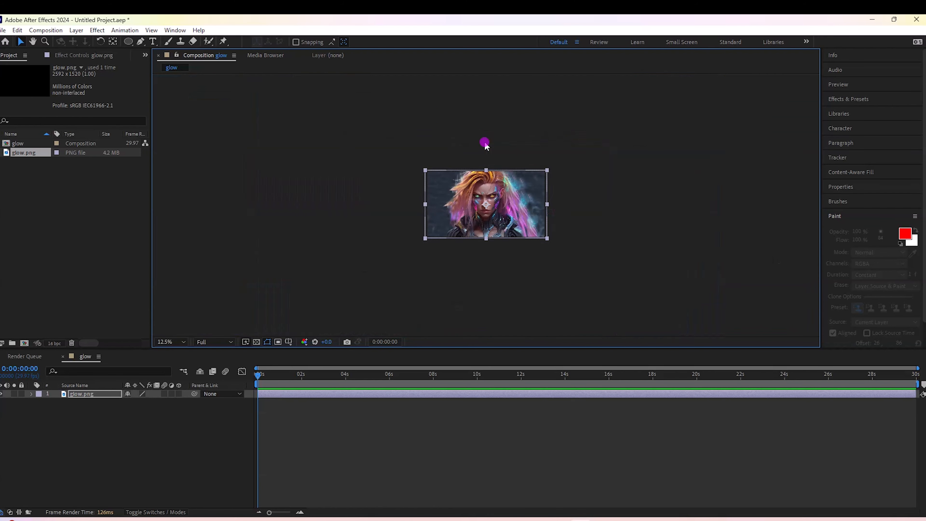
scroll(485, 142, up, 4)
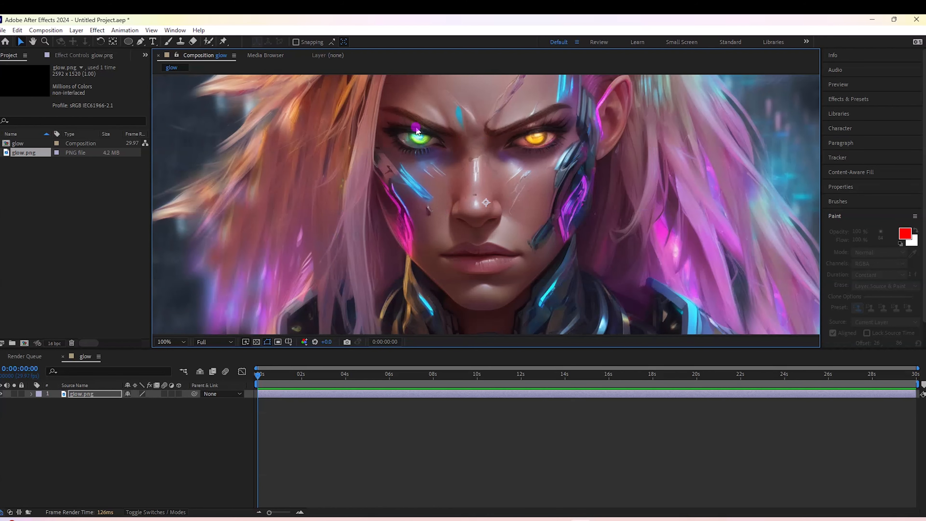
click(75, 30)
mouse_move(252, 33)
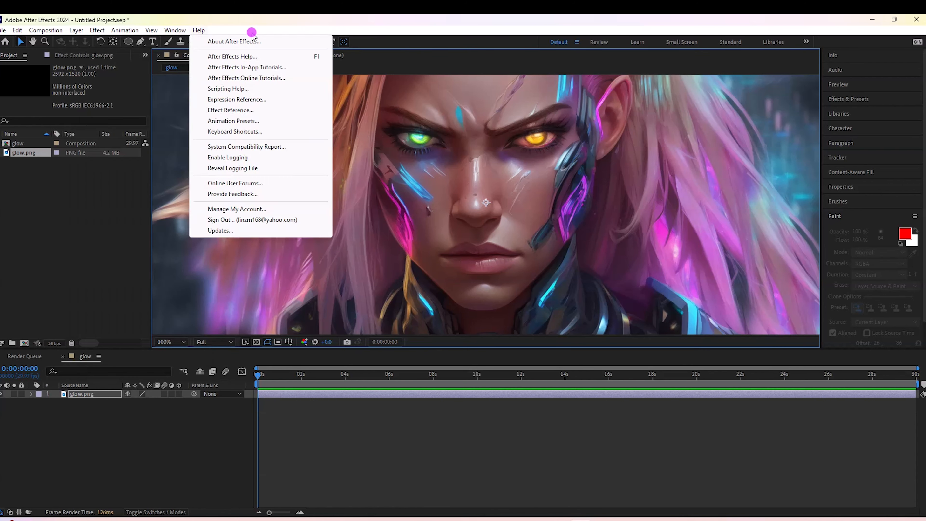
mouse_move(89, 40)
click(261, 105)
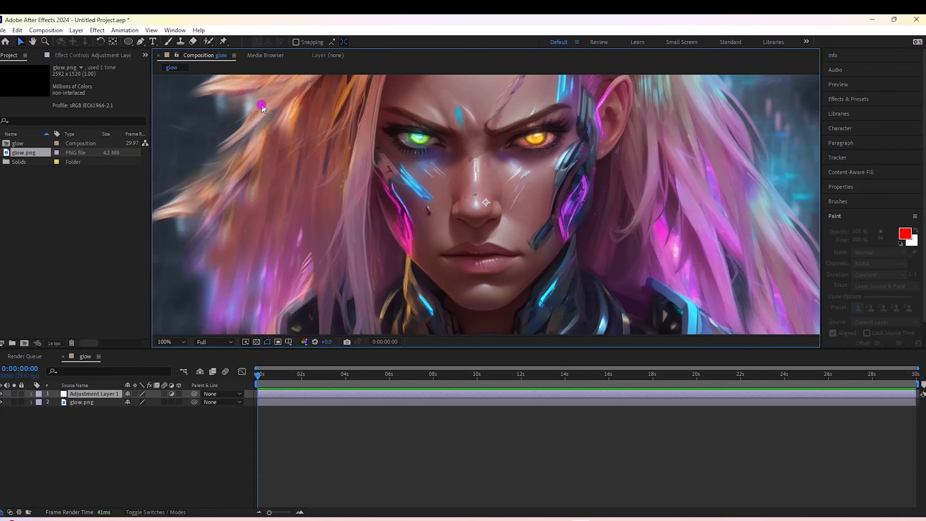
- Draw a small elliptical mask around the green iris on the adjustment layer with the Ellipse Tool
key(q)
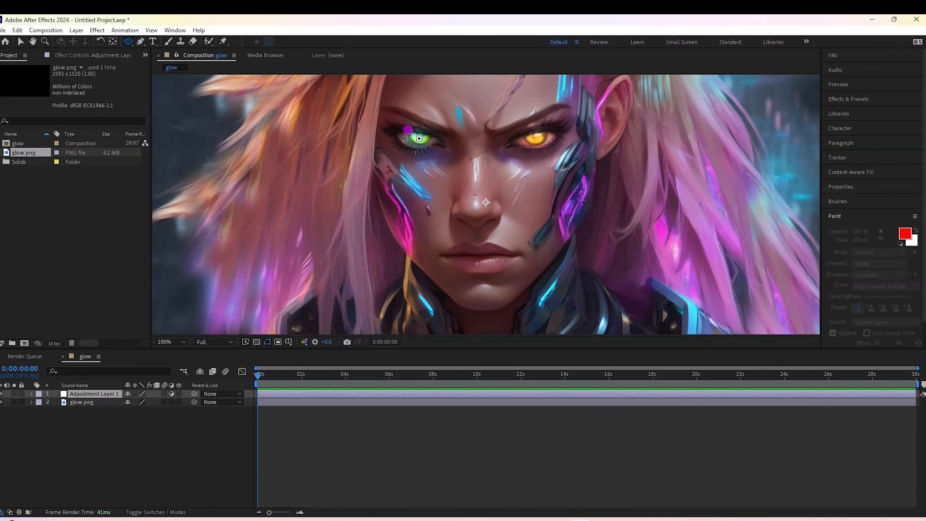
drag(408, 131, 430, 146)
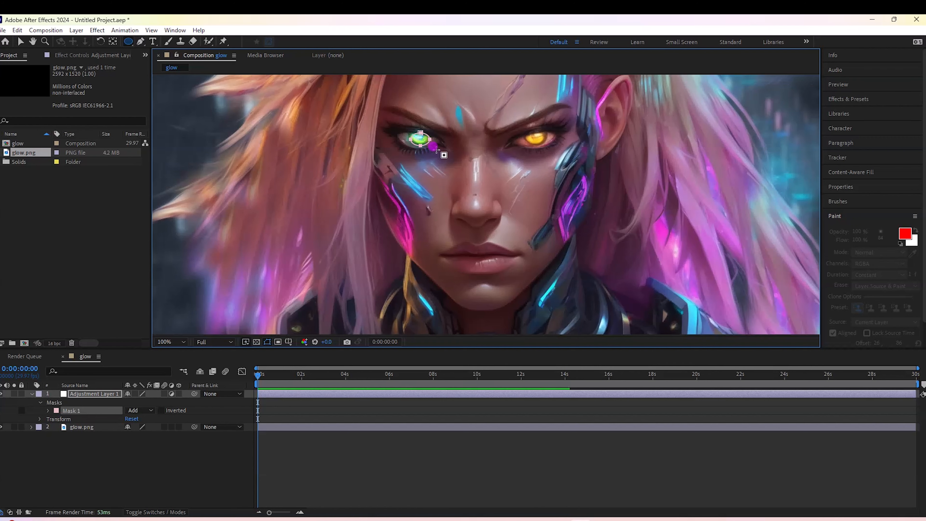
click(131, 44)
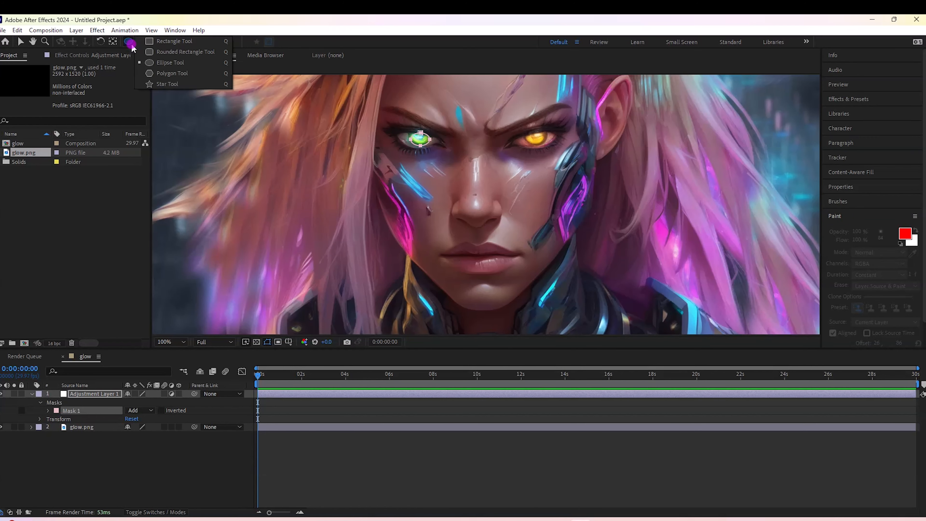
click(132, 46)
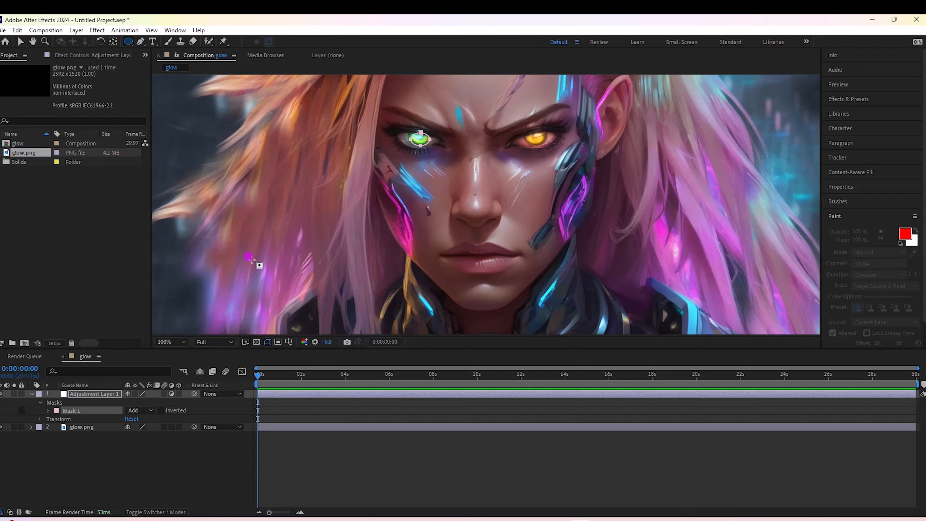
- Reposition the elliptical mask and reshape its points and handles so the outline fits the green iris closely
click(21, 44)
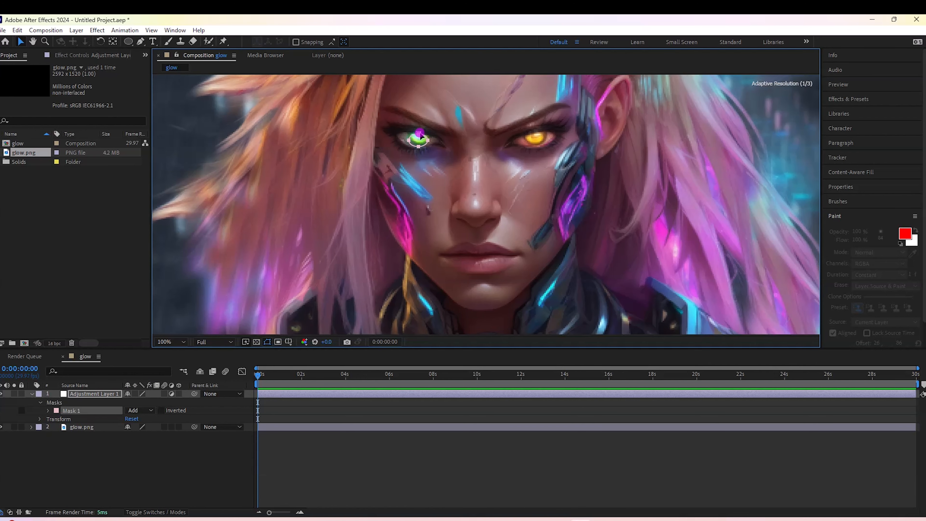
key(period)
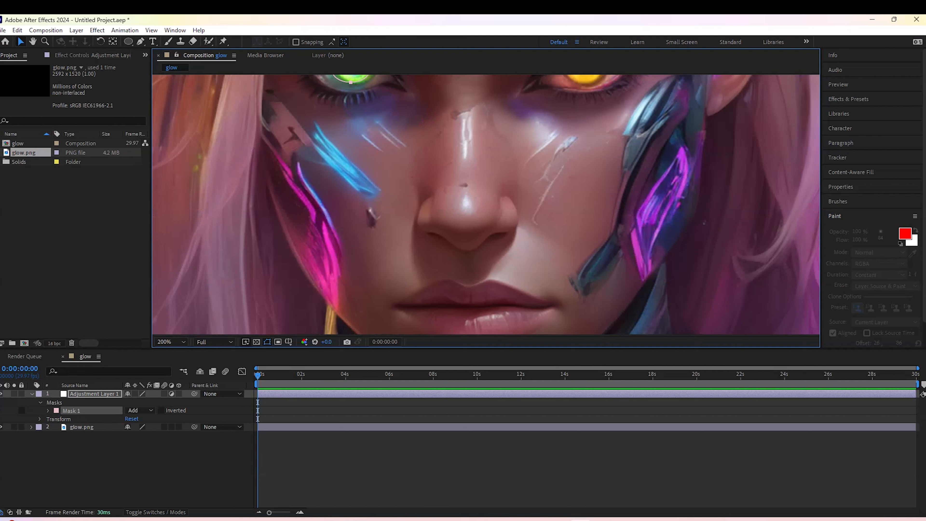
click(33, 41)
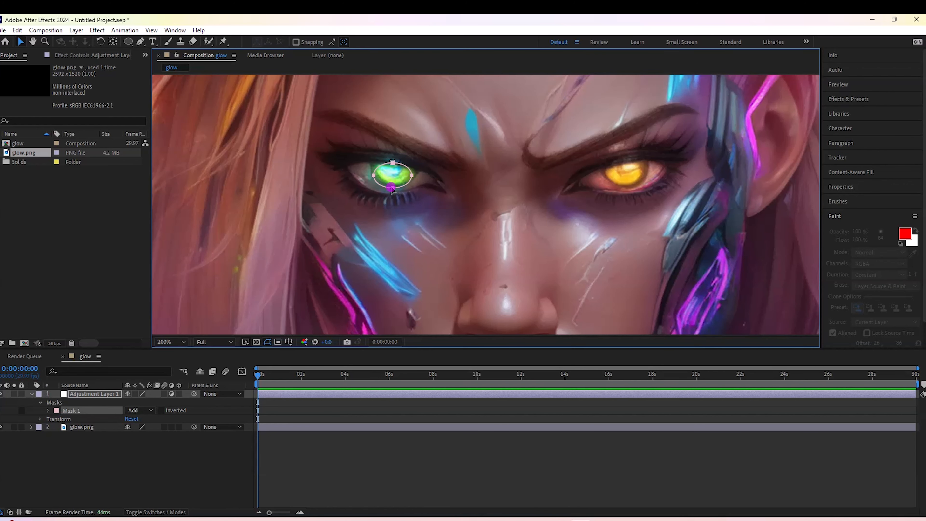
drag(392, 188, 392, 185)
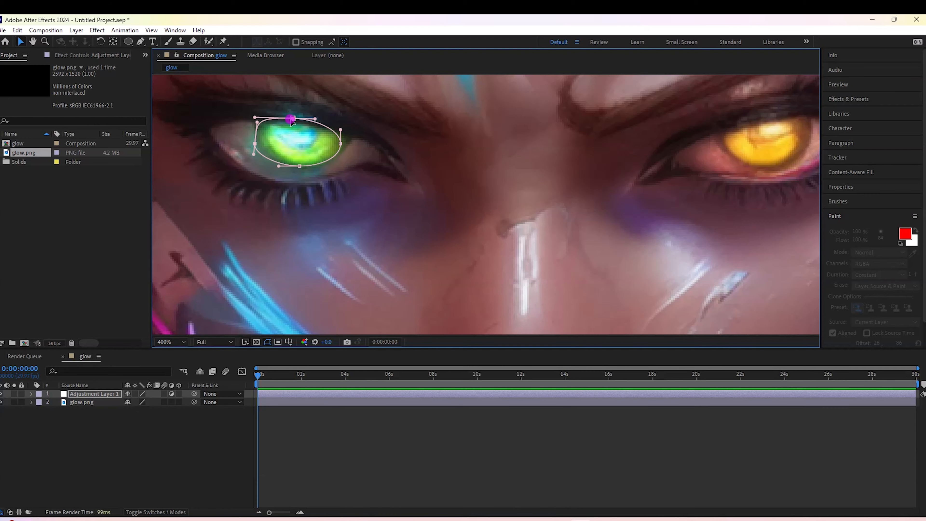
drag(291, 120, 254, 124)
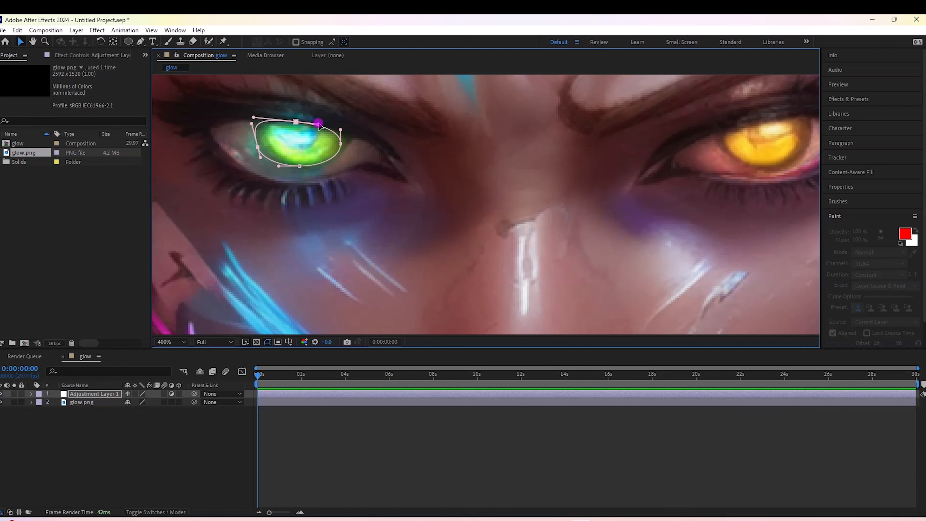
drag(340, 144, 343, 143)
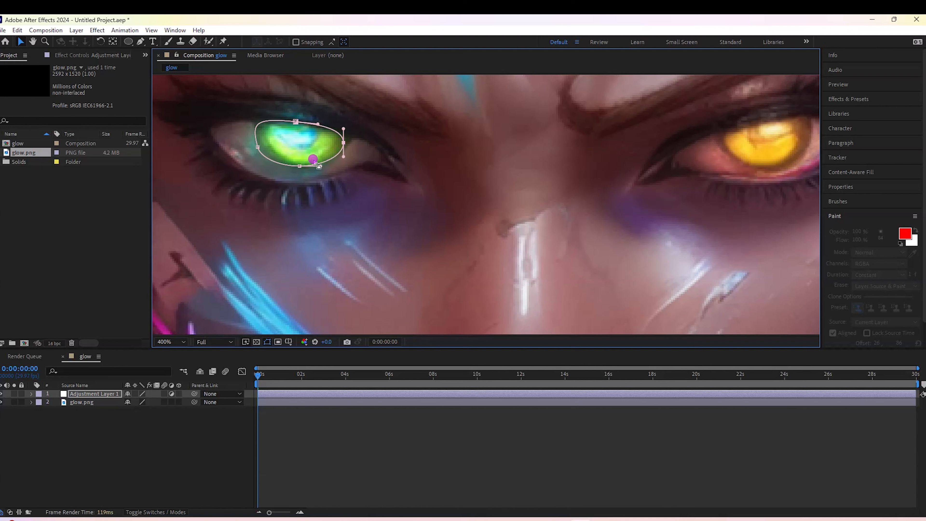
drag(299, 166, 266, 153)
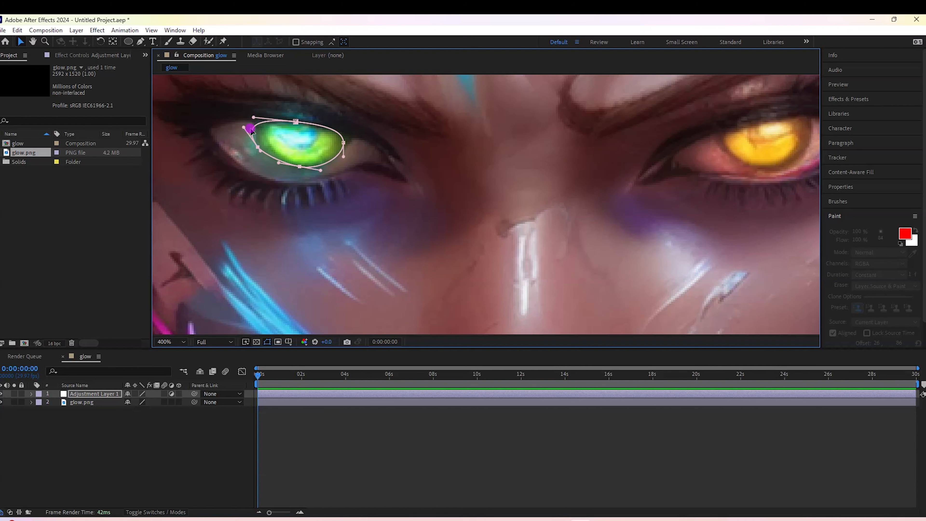
click(190, 459)
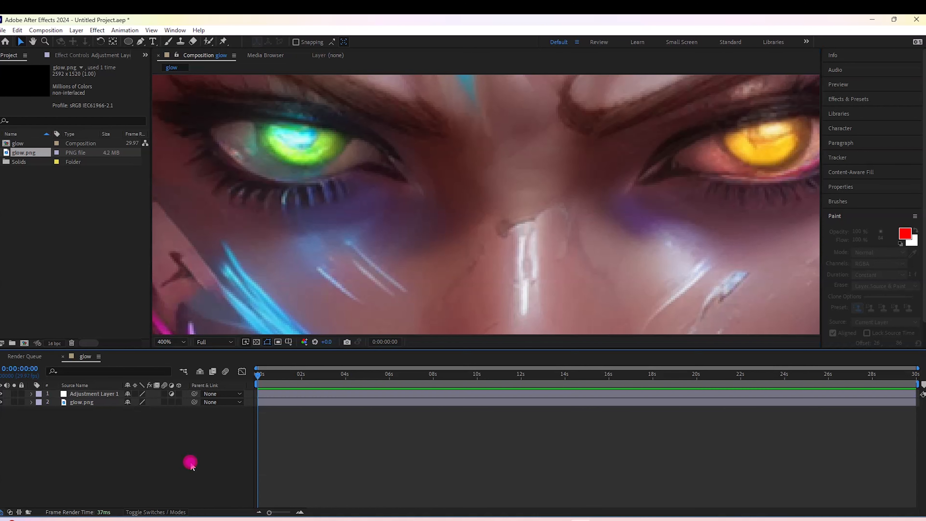
- Set the feather of the adjustment layer's iris mask to 20 pixels
click(31, 394)
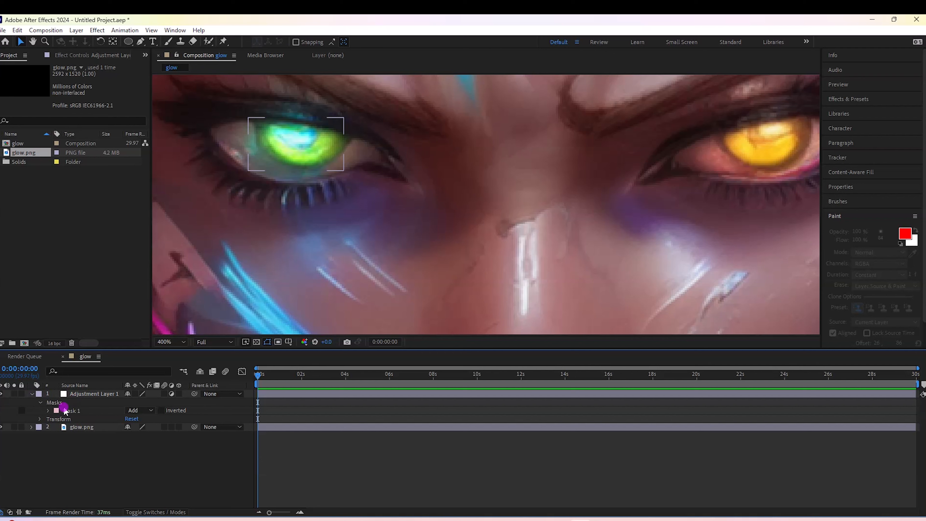
click(49, 411)
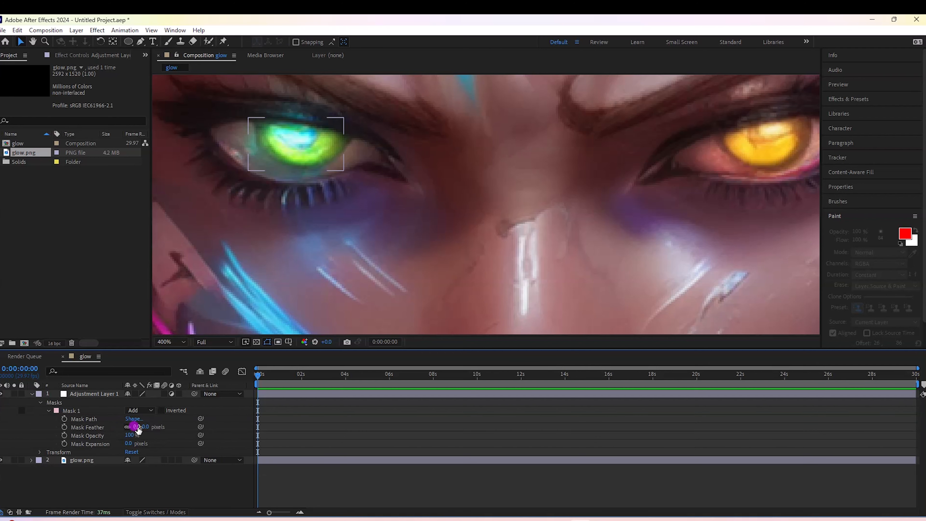
drag(135, 427, 142, 427)
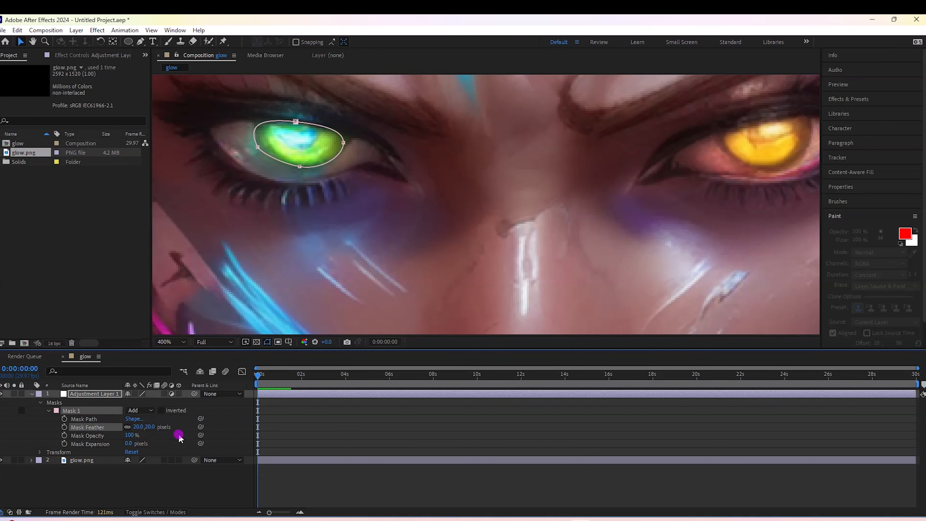
click(31, 394)
click(112, 436)
- Apply the Hue/Saturation effect to the adjustment layer and park the time indicator at the start of the composition
scroll(495, 193, down, 1)
click(83, 395)
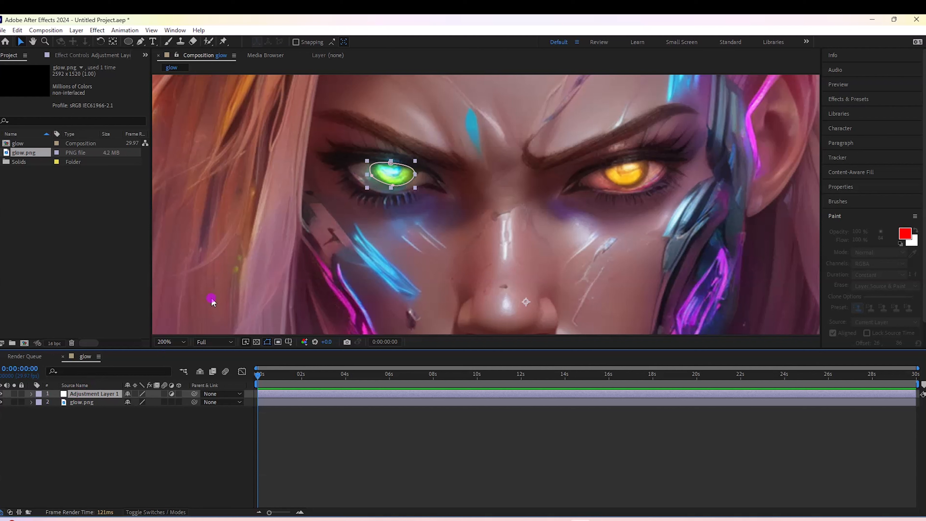
click(836, 99)
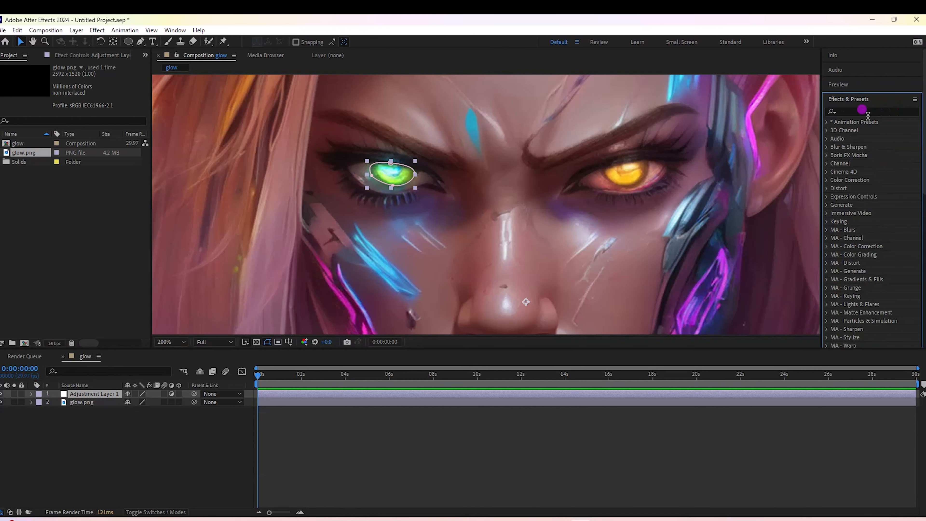
click(853, 112)
text(hue)
drag(860, 177, 88, 394)
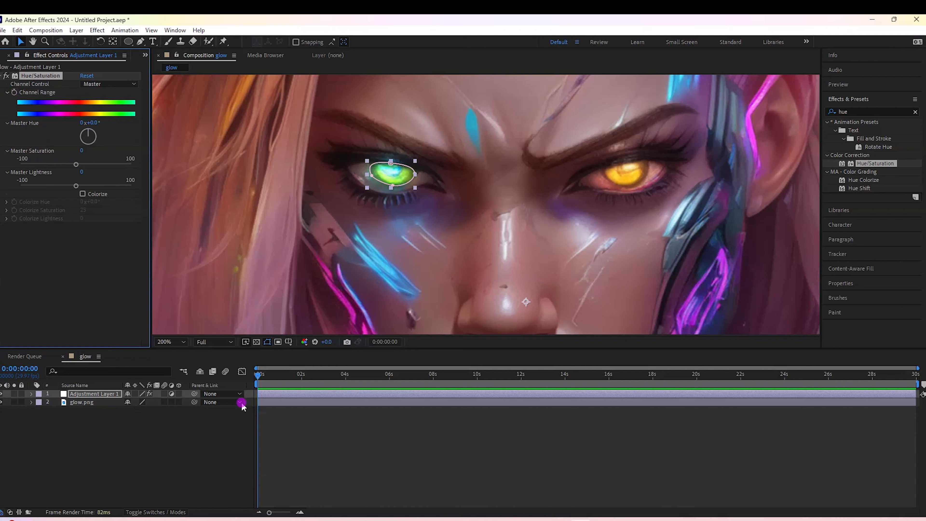
drag(258, 373, 230, 379)
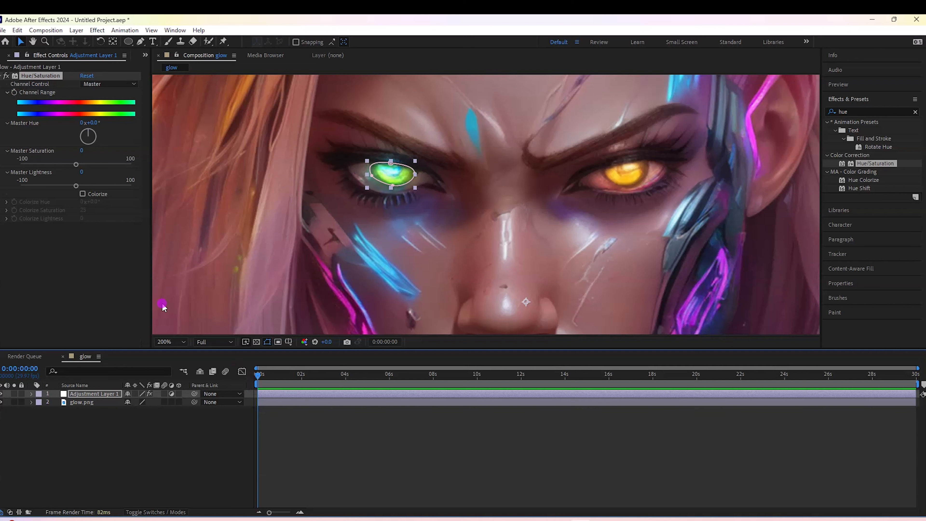
- Start keyframing the Hue/Saturation Channel Range at the beginning of the composition and reveal its keyframe in the adjustment layer's properties
click(8, 94)
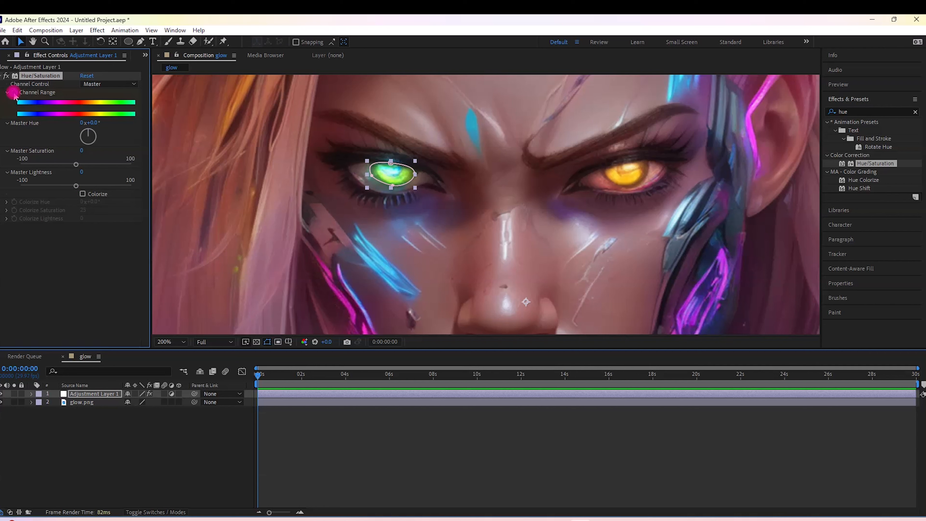
click(30, 395)
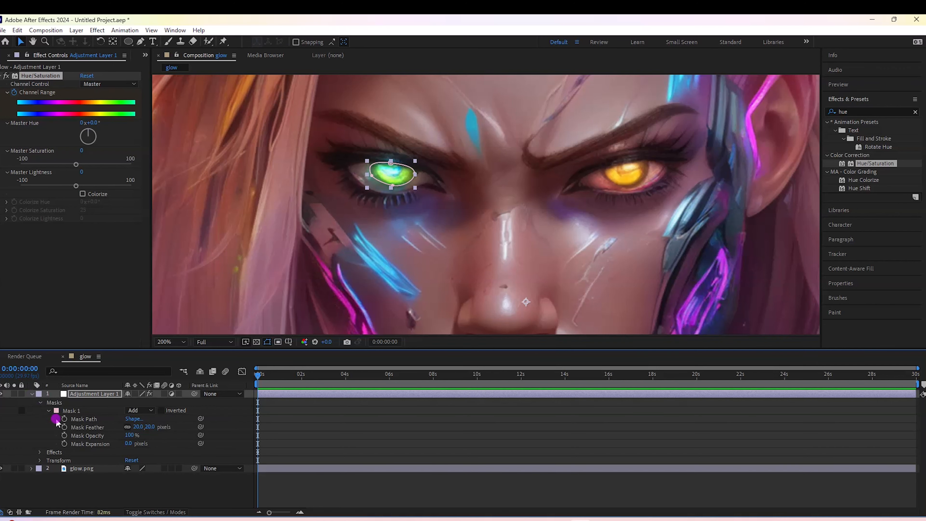
click(40, 452)
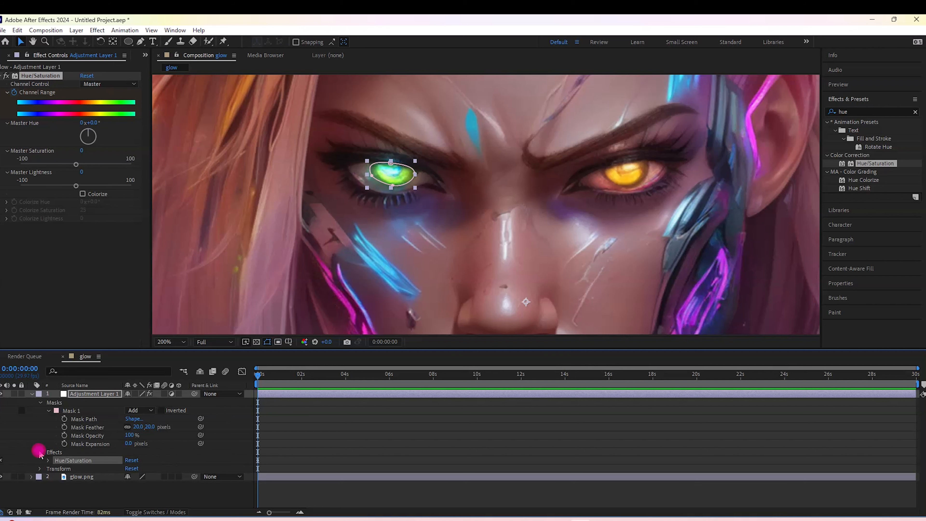
click(46, 460)
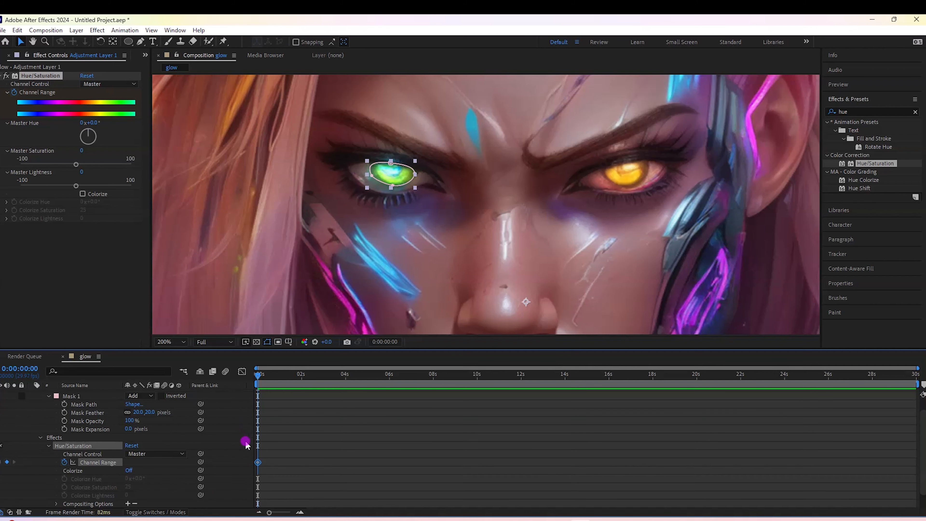
- Keyframe the Master Hue at 5 full revolutions at 0:00:29:29 and scrub through the composition to check the green eye's colour cycling
drag(259, 377, 916, 379)
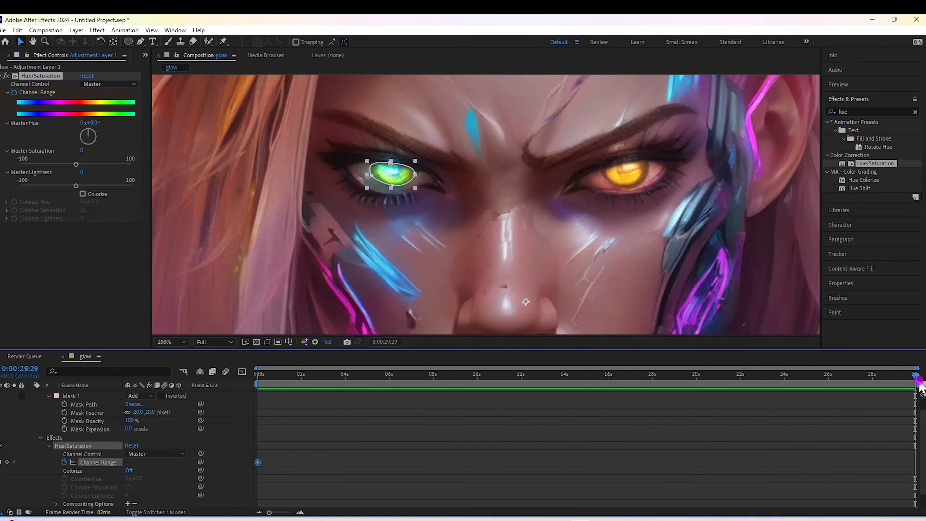
click(81, 123)
text(5)
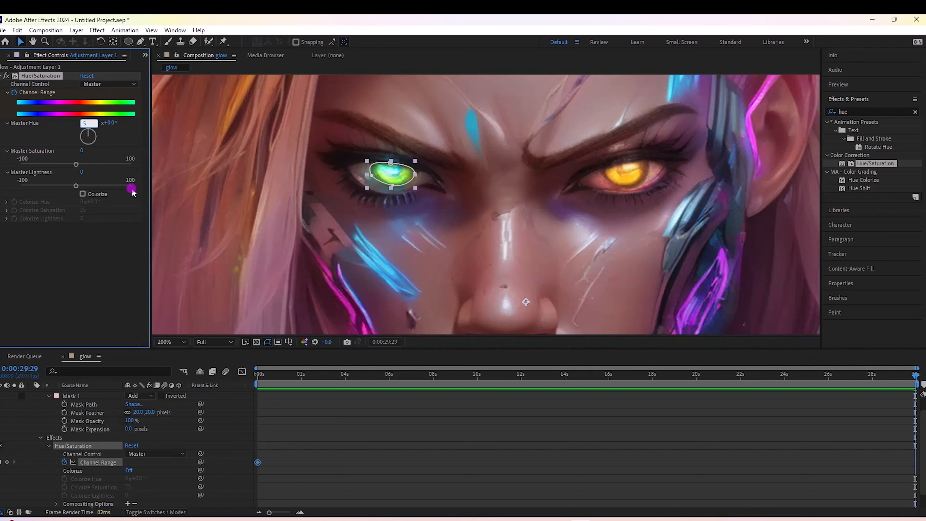
click(48, 251)
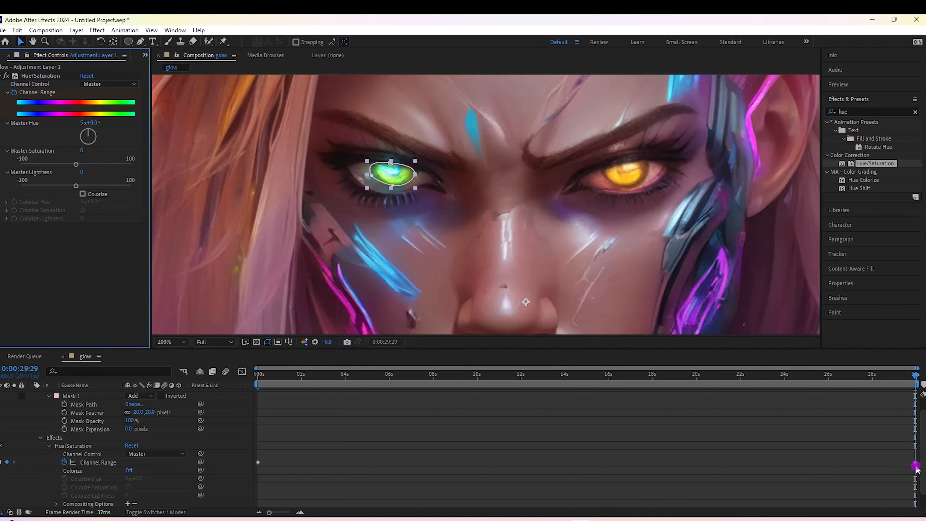
click(915, 379)
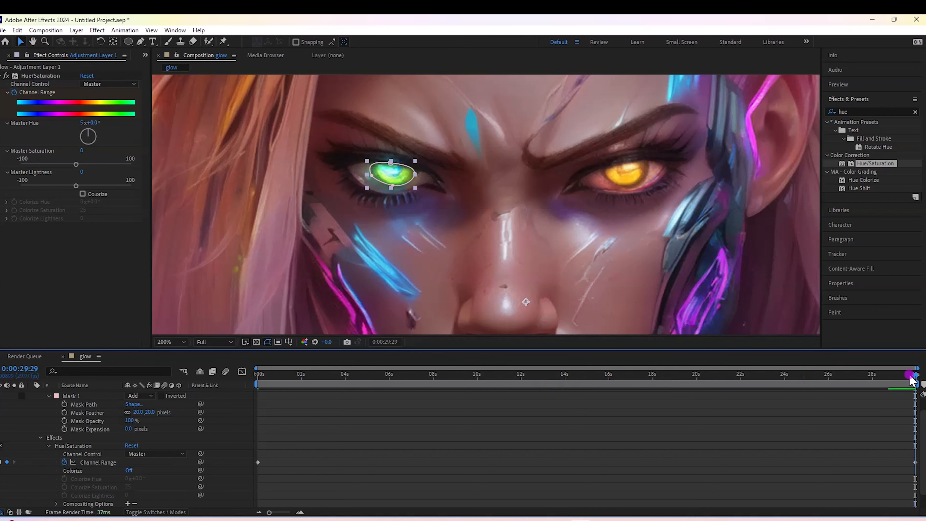
click(590, 374)
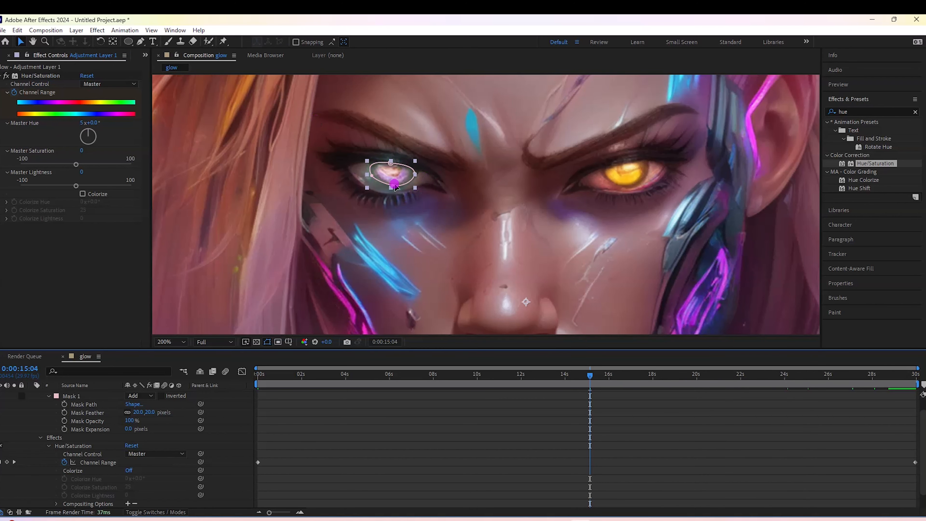
drag(590, 381, 154, 406)
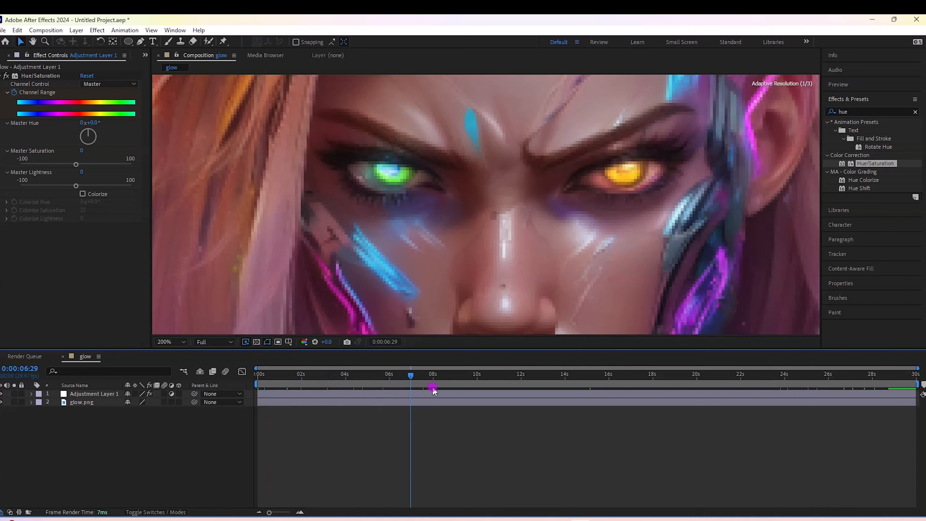
drag(433, 388, 481, 388)
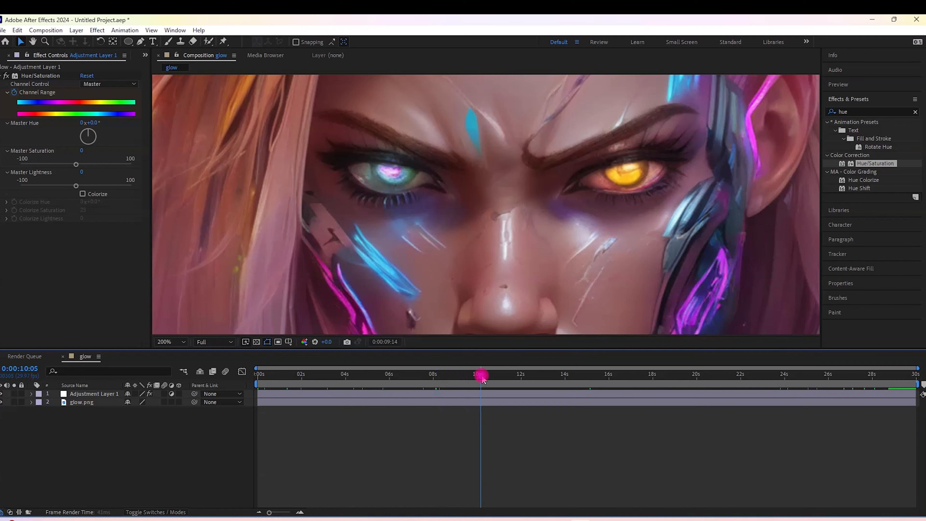
drag(847, 393, 85, 403)
- Set the feather of the first adjustment layer's iris mask to 31 pixels and collapse the layer's properties
click(32, 394)
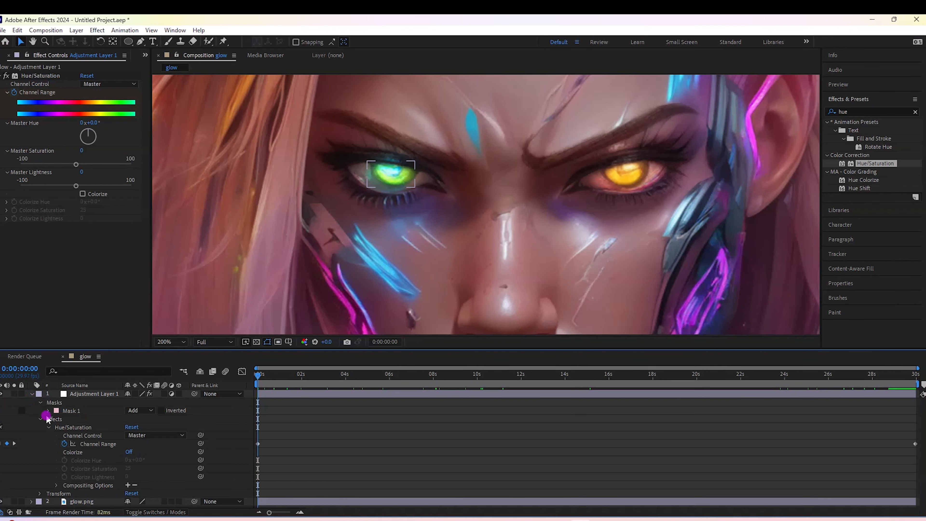
click(47, 411)
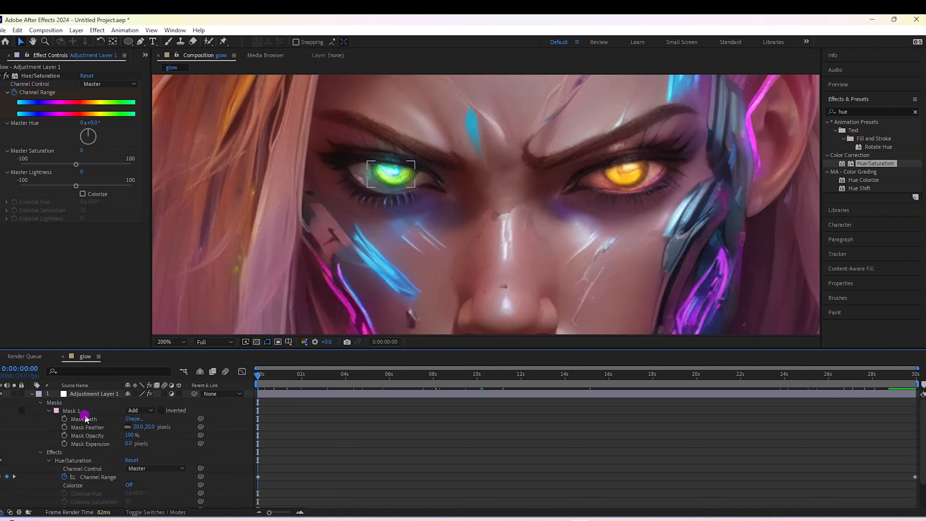
drag(128, 426, 139, 426)
click(22, 402)
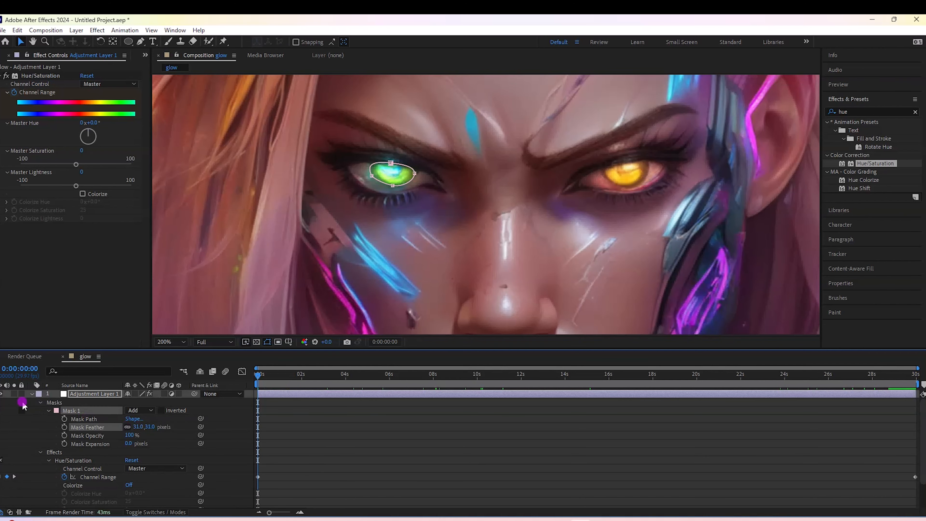
click(32, 393)
- Apply the Stylize Glow effect to the first adjustment layer, adjust its Glow Threshold and scrub to the end of the composition
click(915, 111)
click(849, 111)
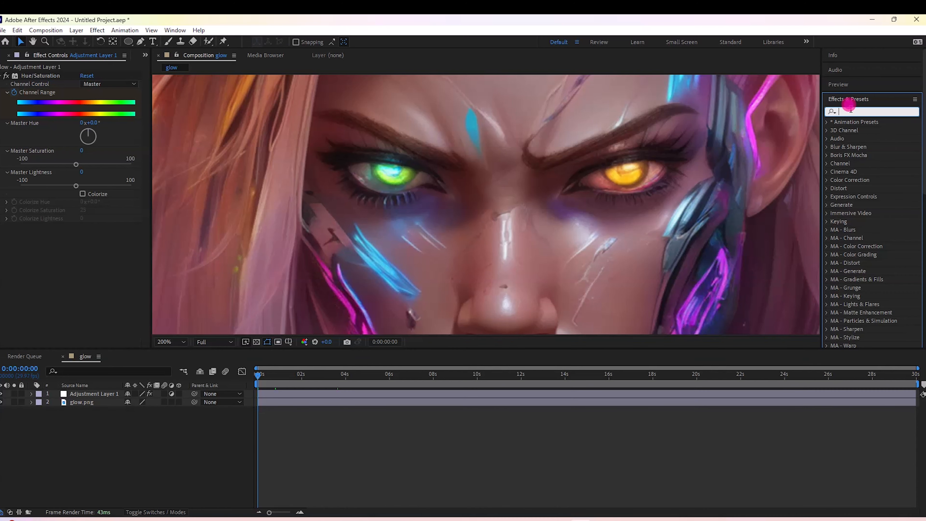
text(glow)
key(Return)
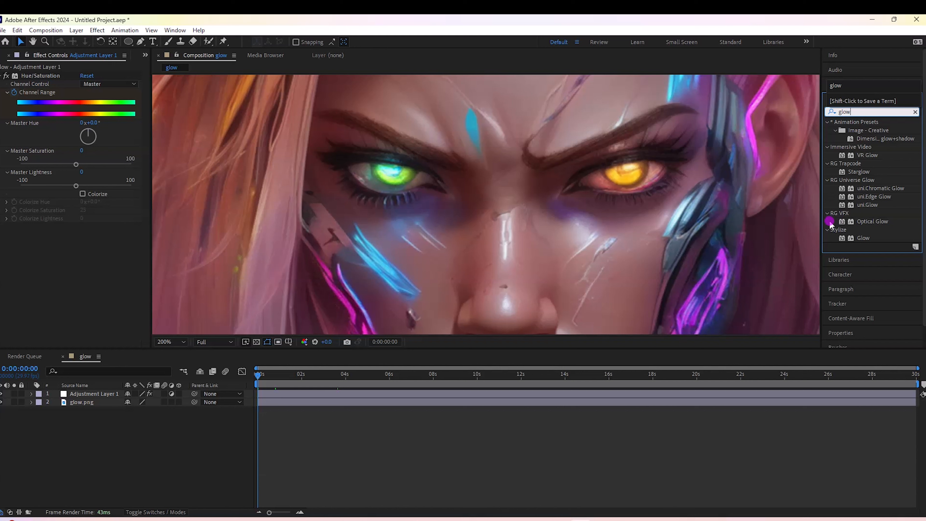
drag(862, 238, 53, 265)
drag(85, 224, 97, 224)
click(127, 439)
drag(313, 375, 917, 379)
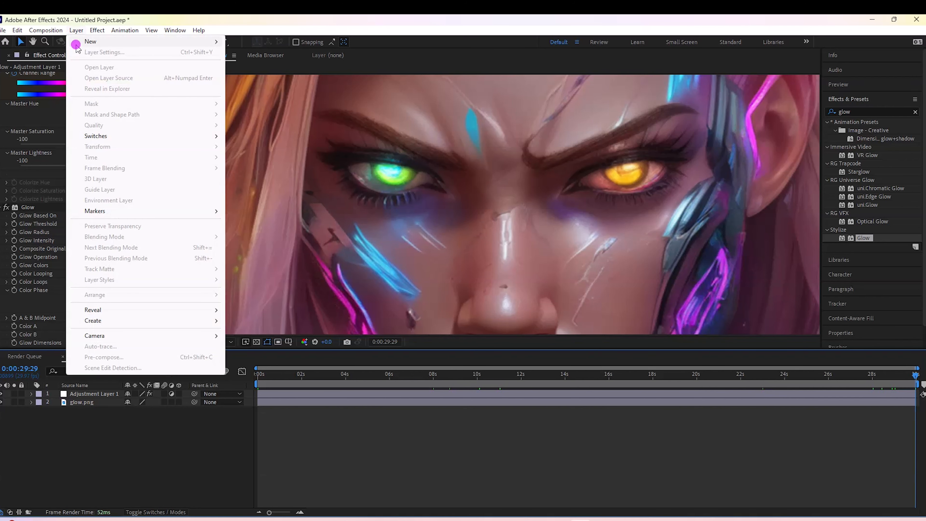
- Add a second adjustment layer and draw a small elliptical mask on it around the orange iris
mouse_move(77, 43)
click(288, 106)
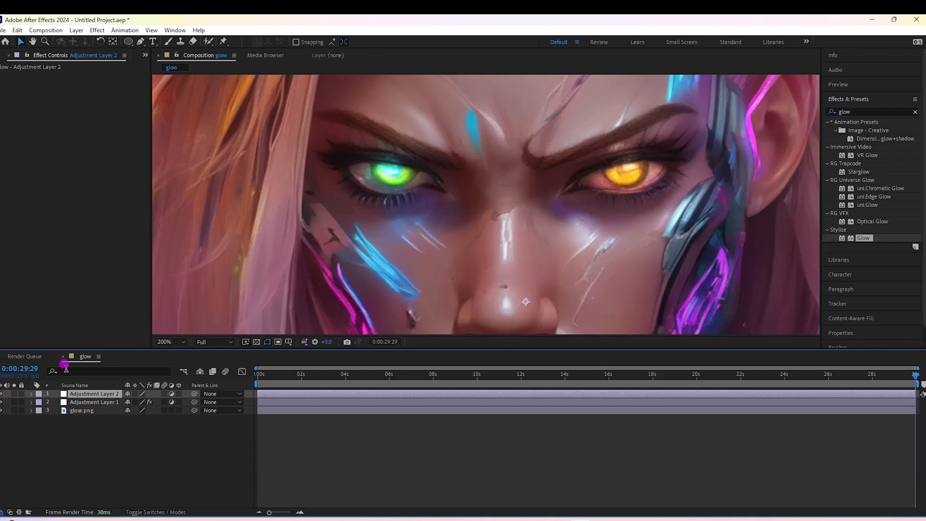
click(128, 42)
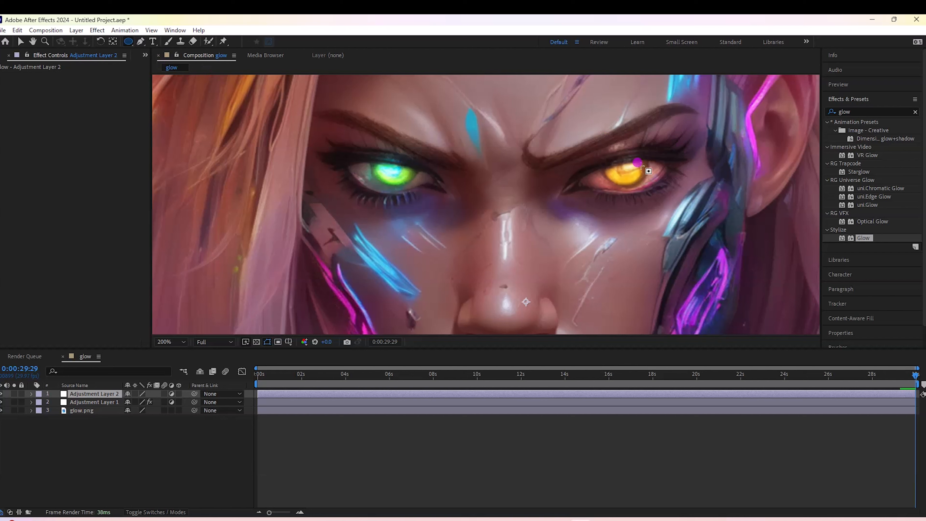
drag(605, 163, 651, 187)
- Reshape the new mask's points and handles so the outline follows the orange iris closely
click(19, 42)
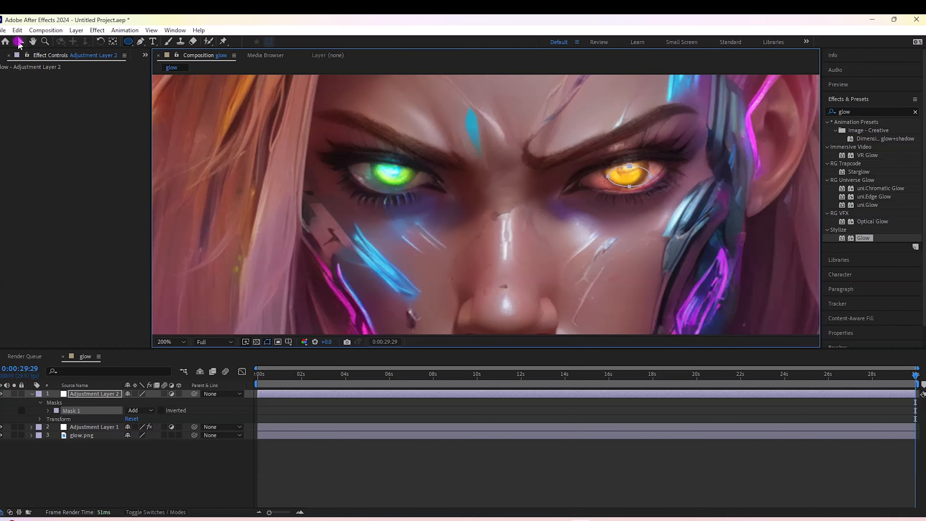
click(629, 166)
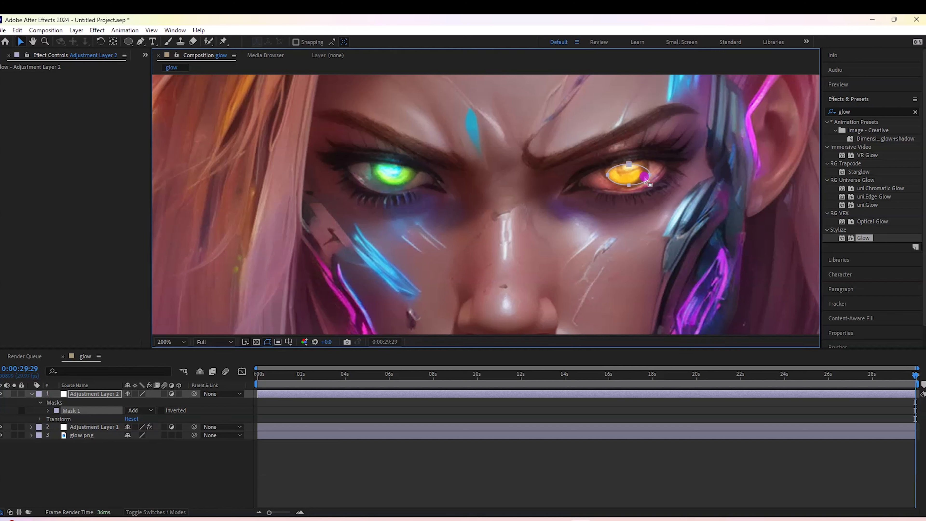
drag(651, 176, 651, 175)
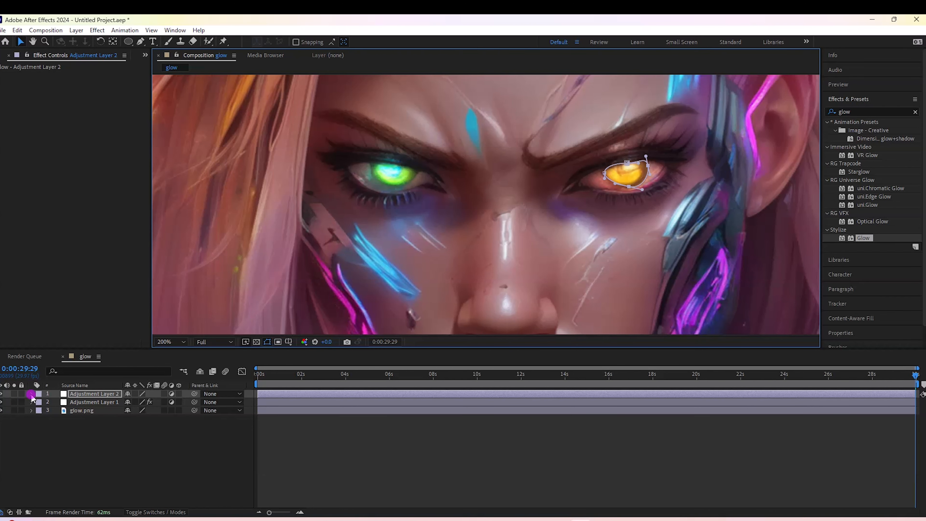
- Feather the edge of the second adjustment layer's iris mask and collapse the layer's properties
click(31, 394)
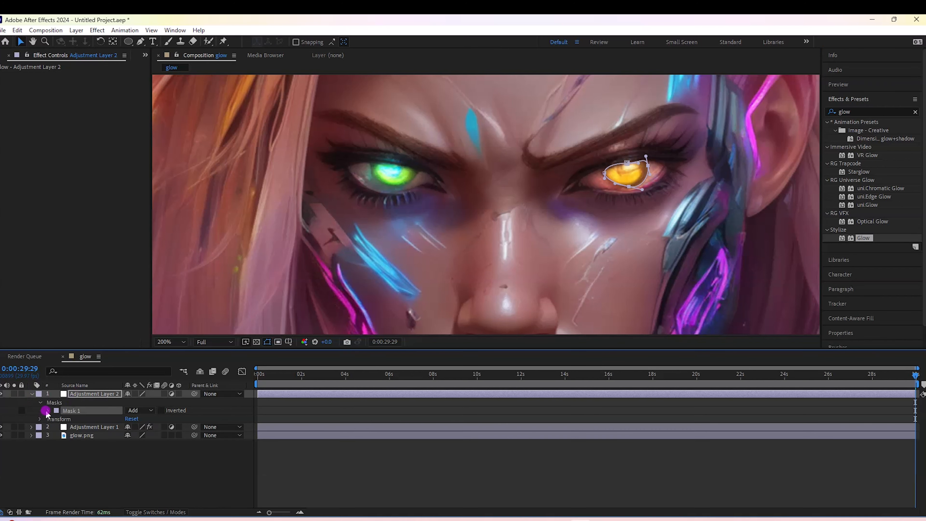
click(48, 410)
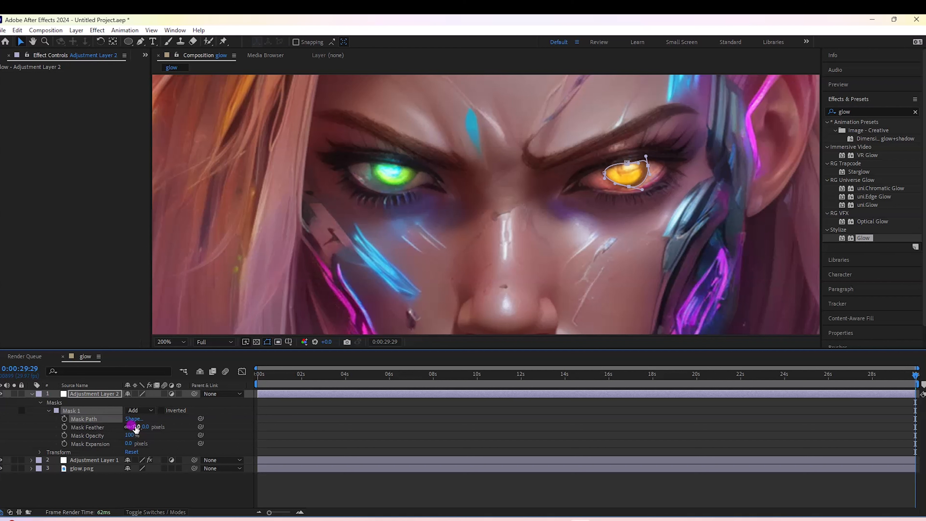
drag(136, 428, 146, 427)
click(36, 394)
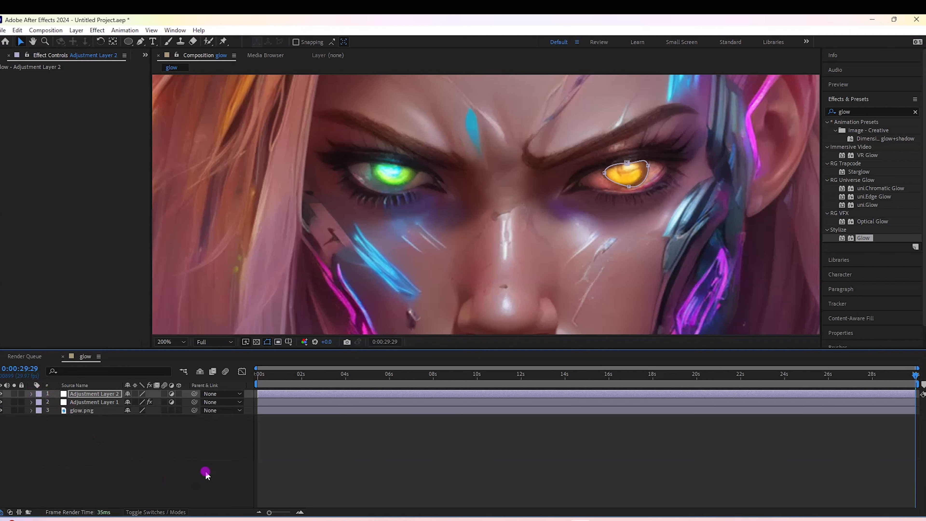
- Apply the Hue/Saturation effect to the second adjustment layer
click(915, 112)
click(851, 110)
text(hue)
drag(870, 170, 84, 395)
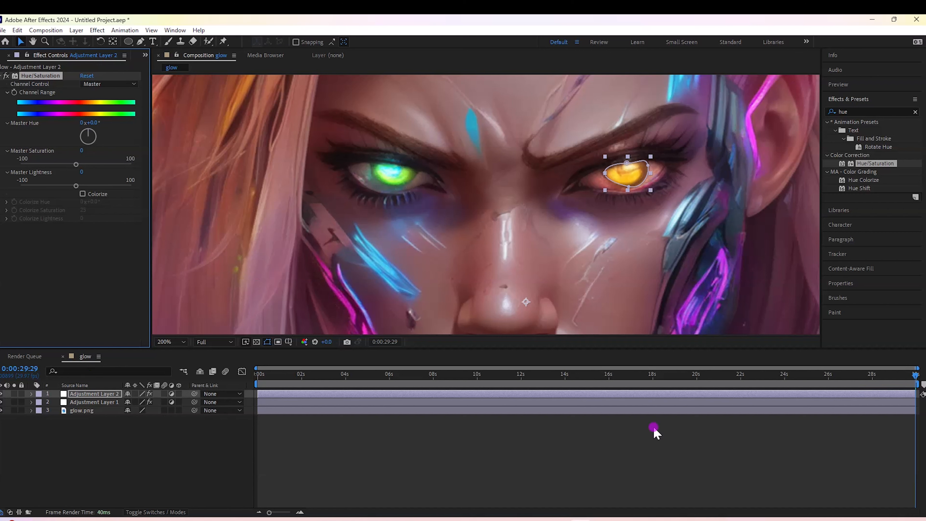
- Animate the second layer's Channel Range from a keyframe at the composition's start to a Master Hue of 5 revolutions at 0:00:29:29
drag(917, 375, 202, 409)
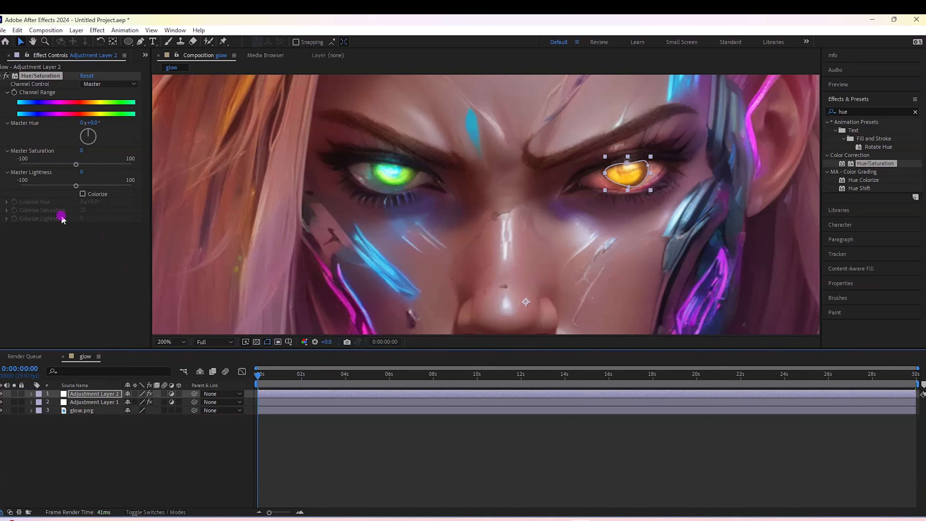
click(14, 92)
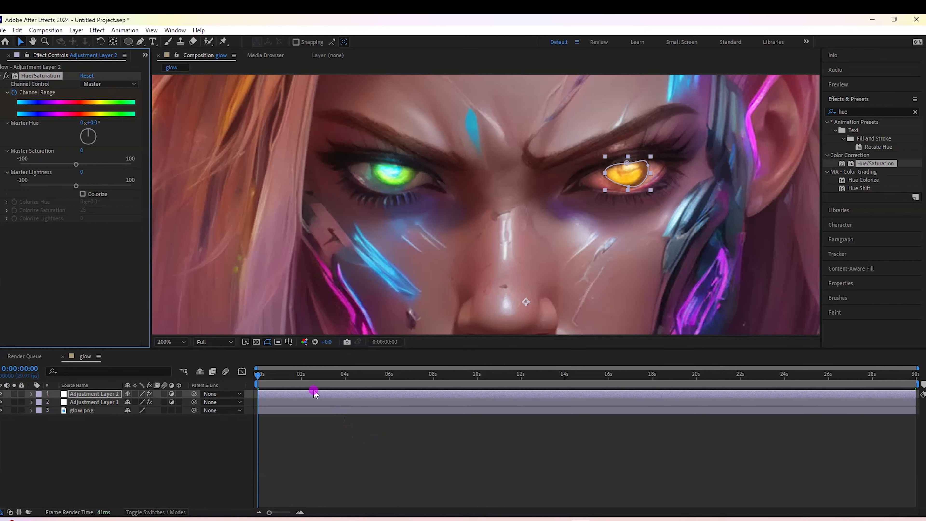
drag(268, 376, 922, 419)
click(83, 123)
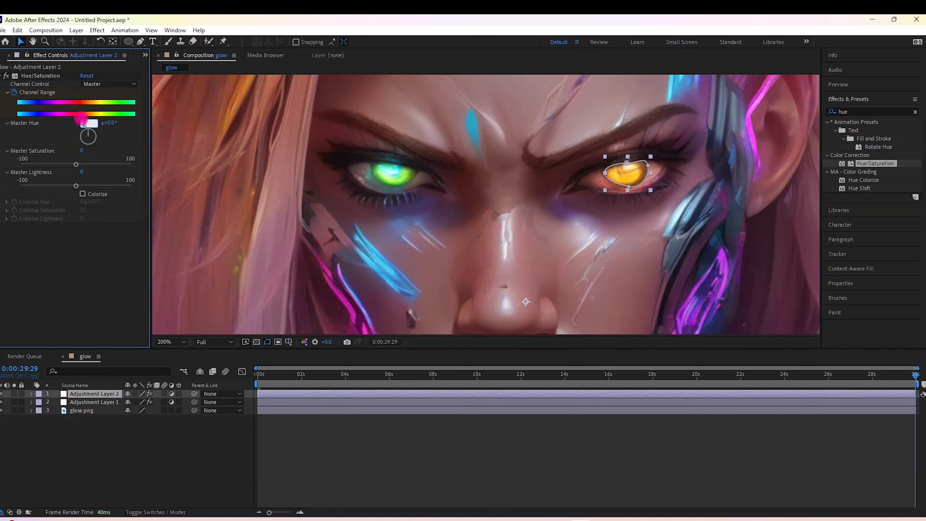
text(5)
key(Return)
drag(915, 380, 385, 345)
key(ctrl+z)
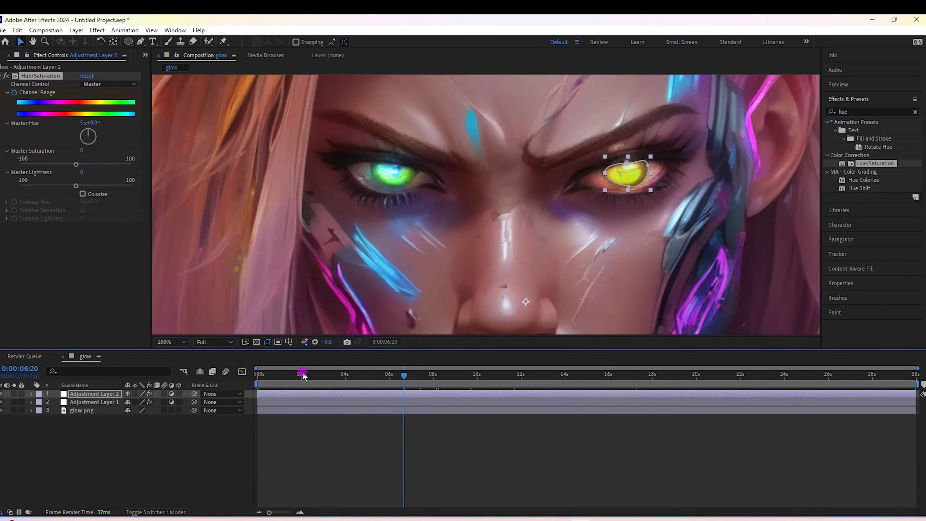
- Apply the Stylize Glow effect to the second adjustment layer
click(915, 112)
click(860, 110)
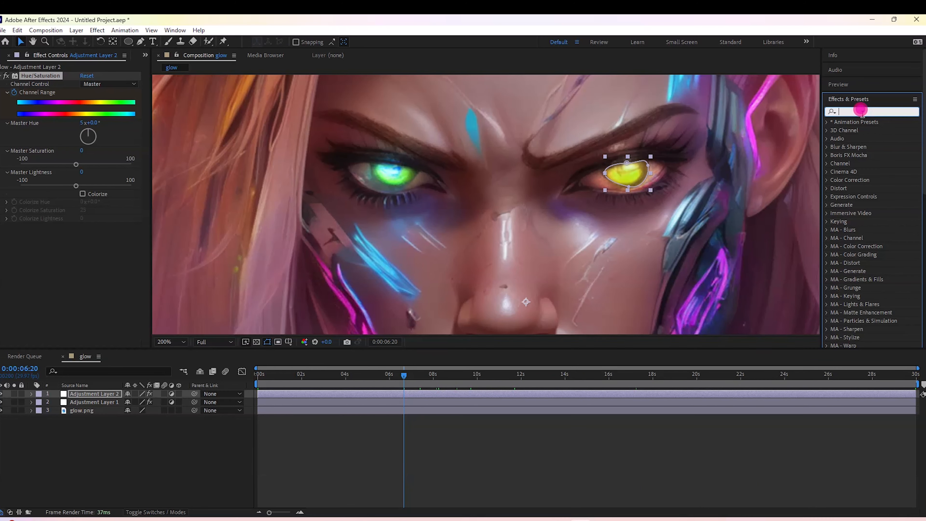
text(glow)
drag(863, 238, 87, 395)
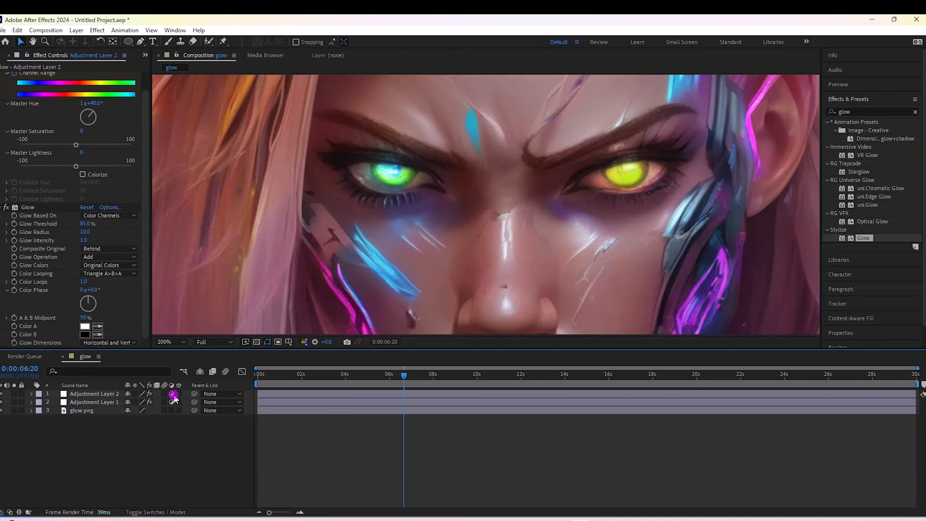
- Play the composition from its first frame with the view zoomed out to 50%, checking both eyes, and return to the start
drag(405, 375, 104, 382)
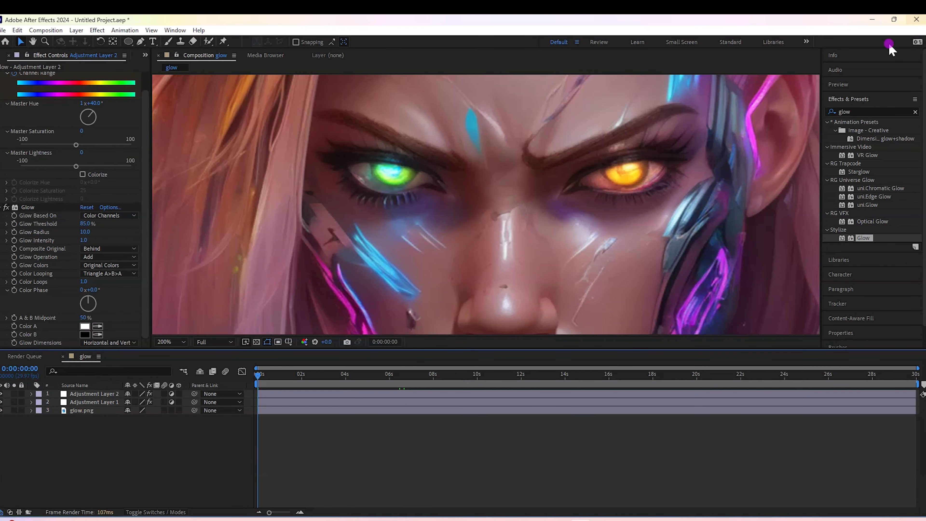
click(915, 112)
click(855, 86)
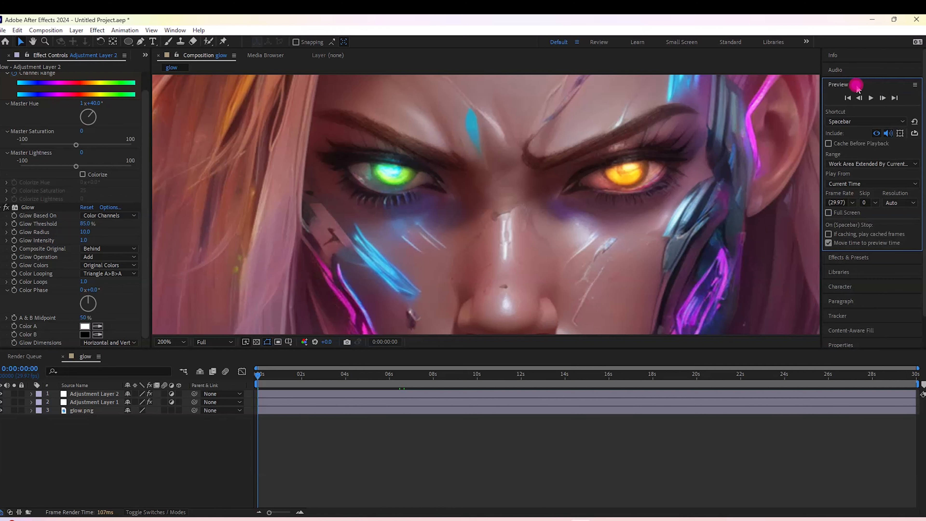
click(871, 98)
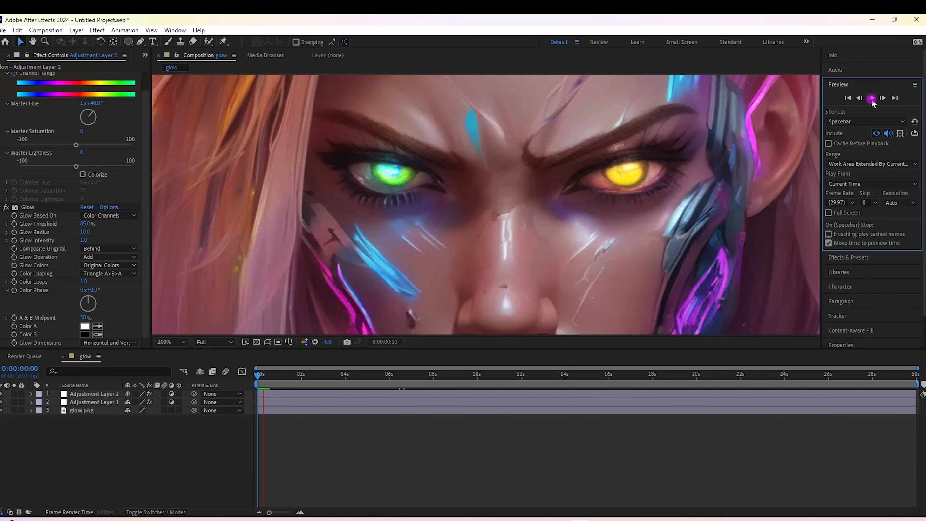
key(comma)
key(comma)
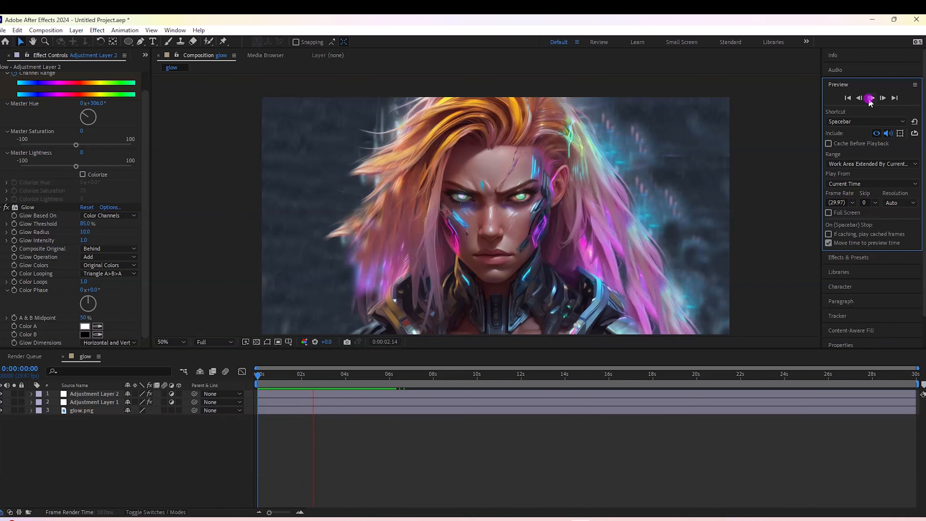
drag(798, 370, 231, 397)
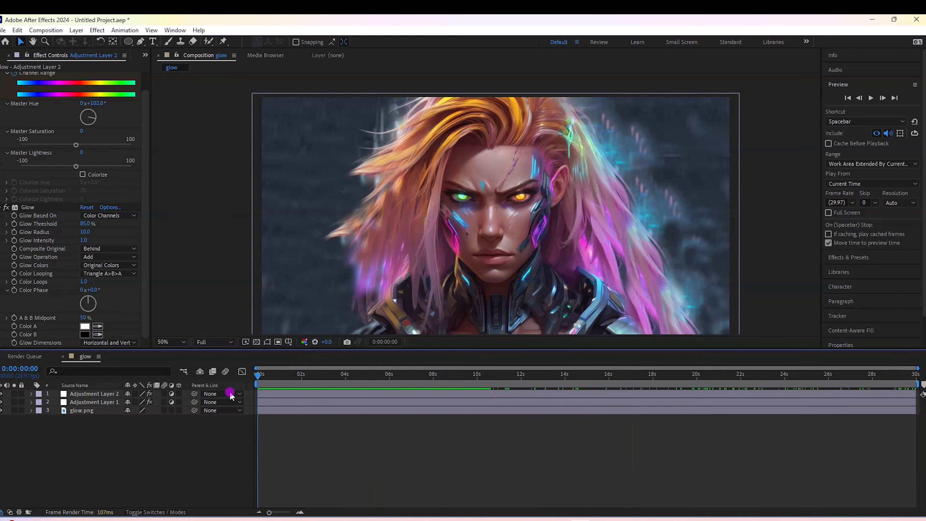